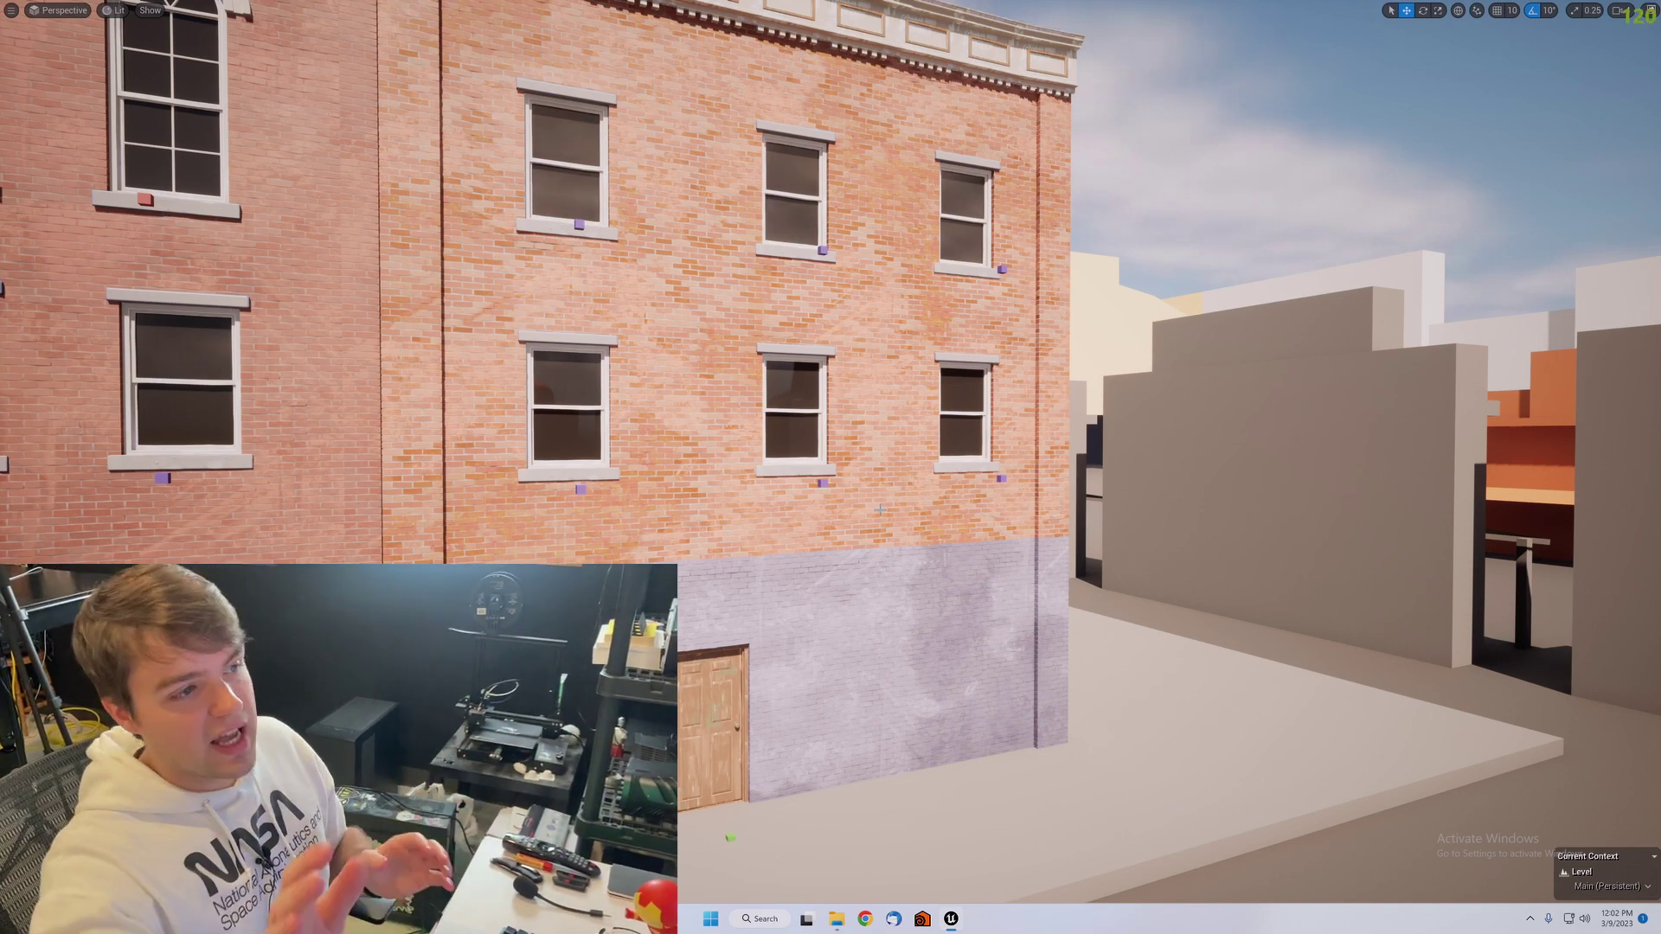
Step: Fly the viewport toward the red brick bookstore's lower wall and door
right_drag(818, 492, 838, 546)
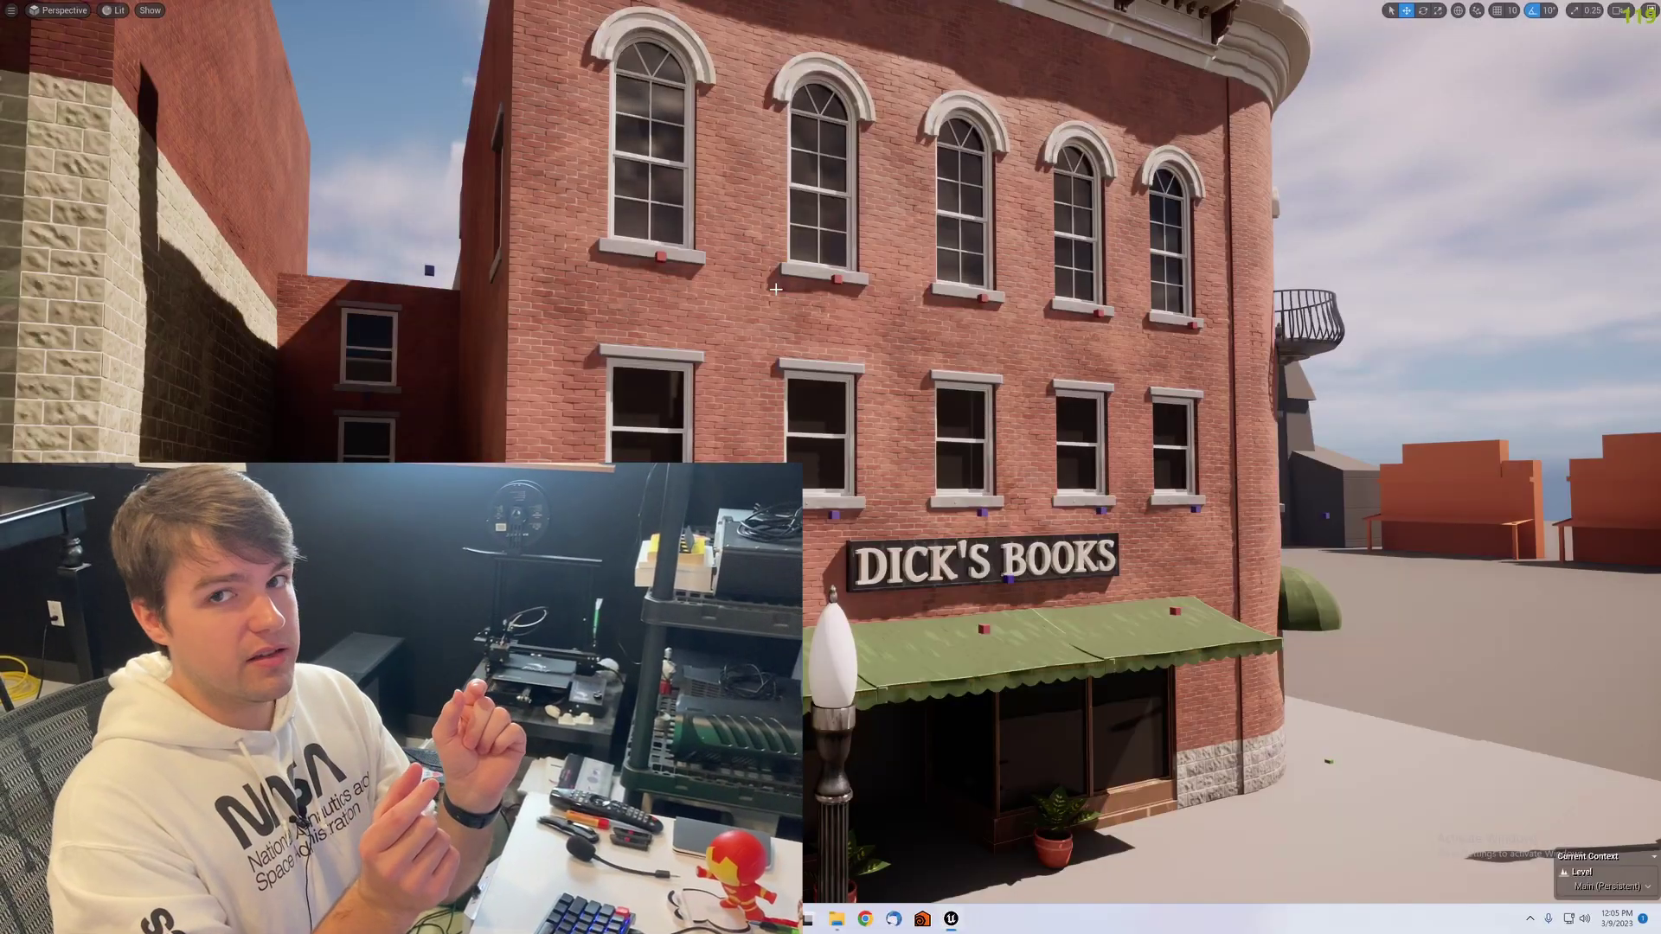
right_drag(771, 300, 917, 242)
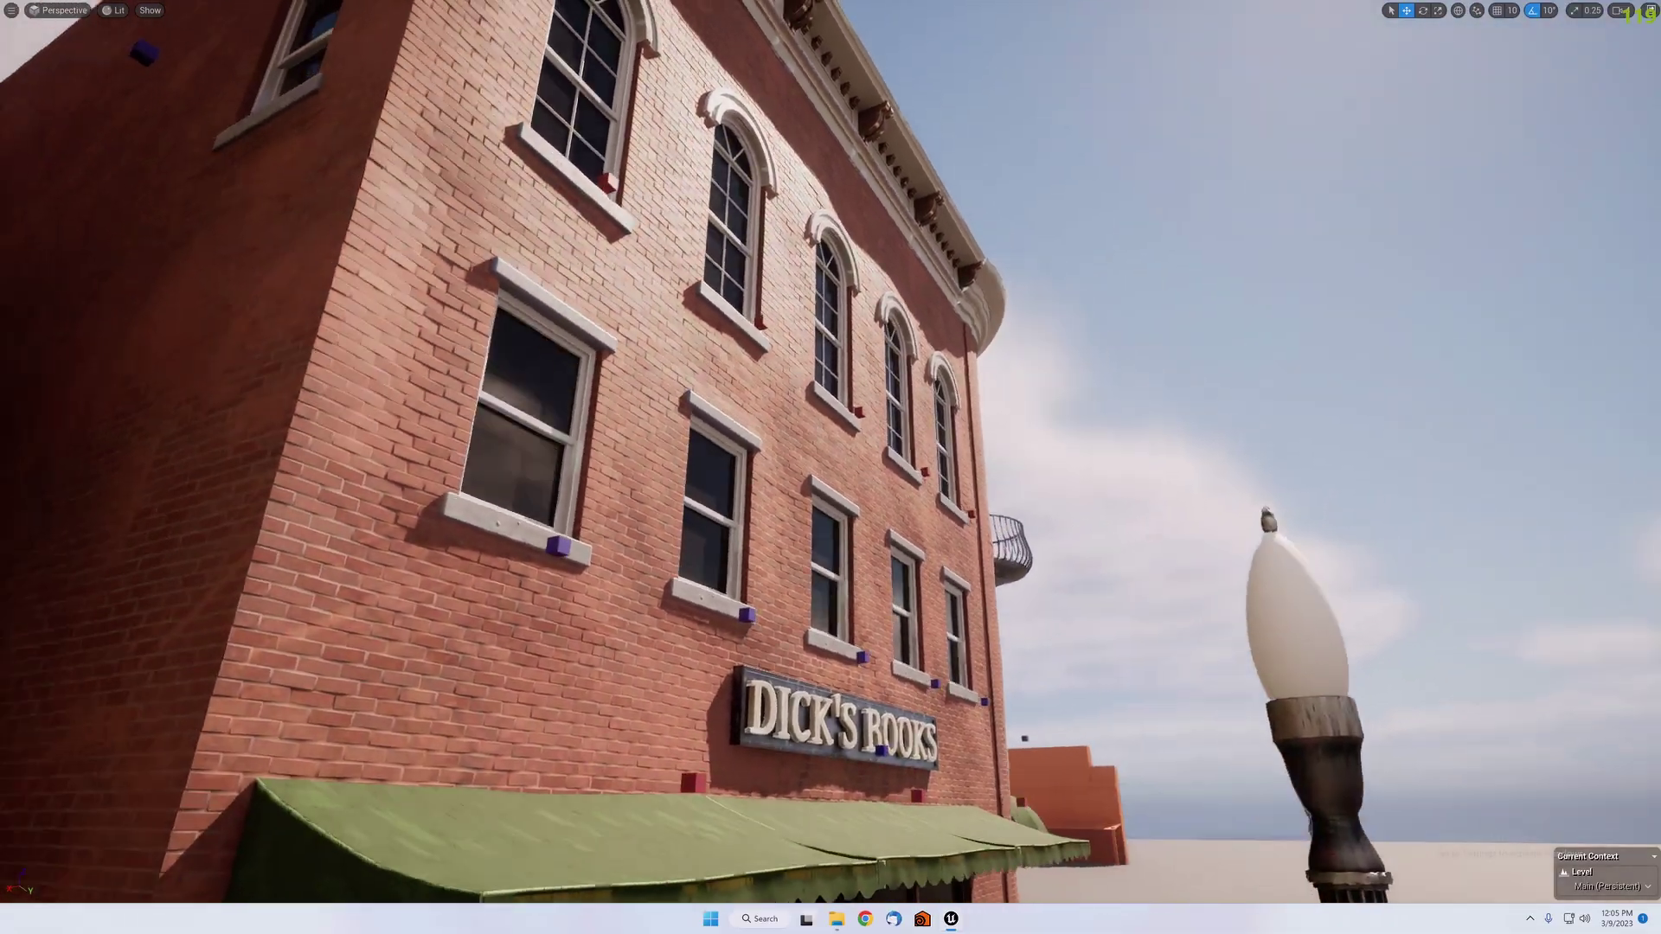
right_drag(809, 347, 809, 347)
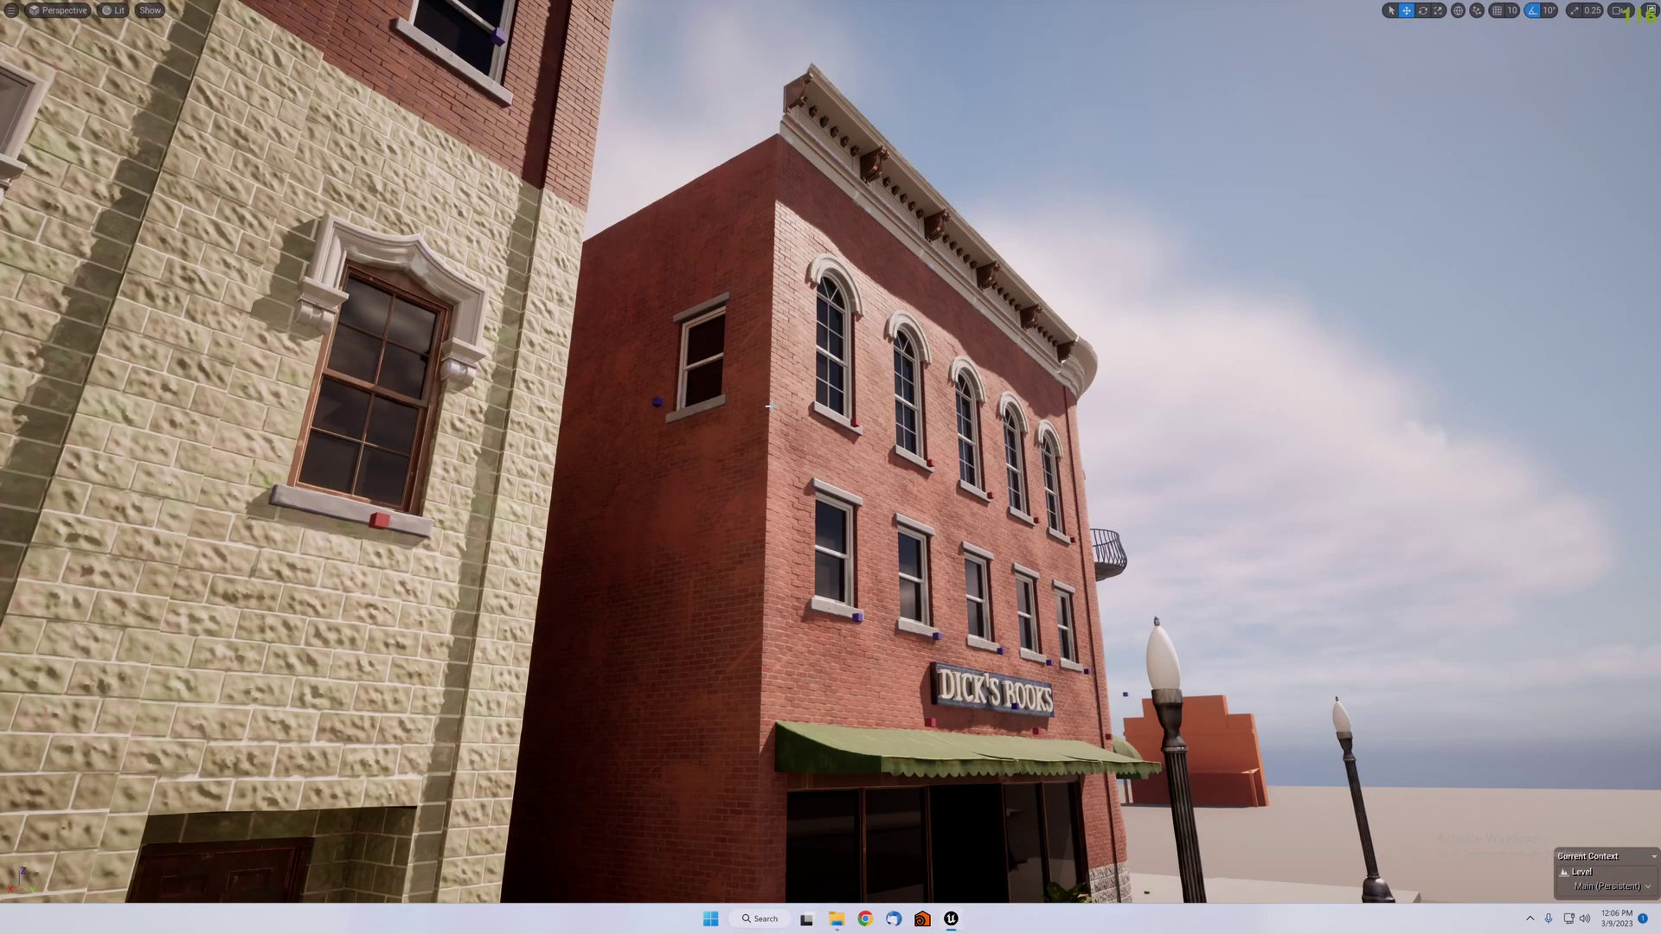
Step: Switch the viewport shading to Lighting Only
click(167, 108)
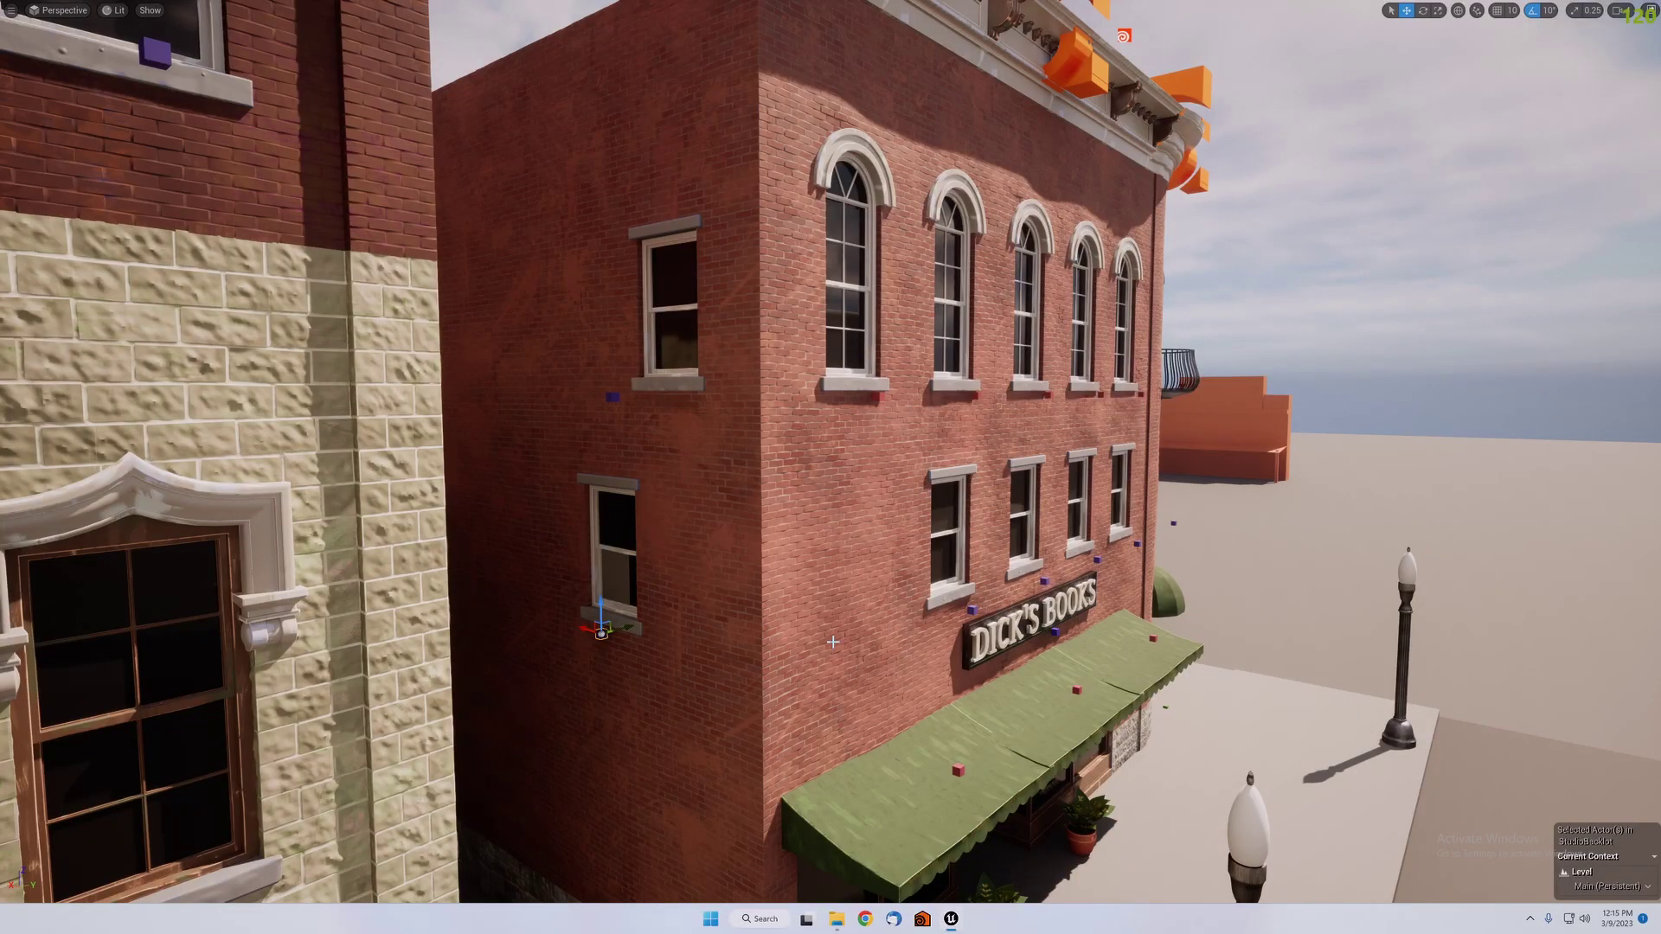
Step: Fly in close to inspect the small window on the bookstore's side wall
right_drag(777, 627, 733, 596)
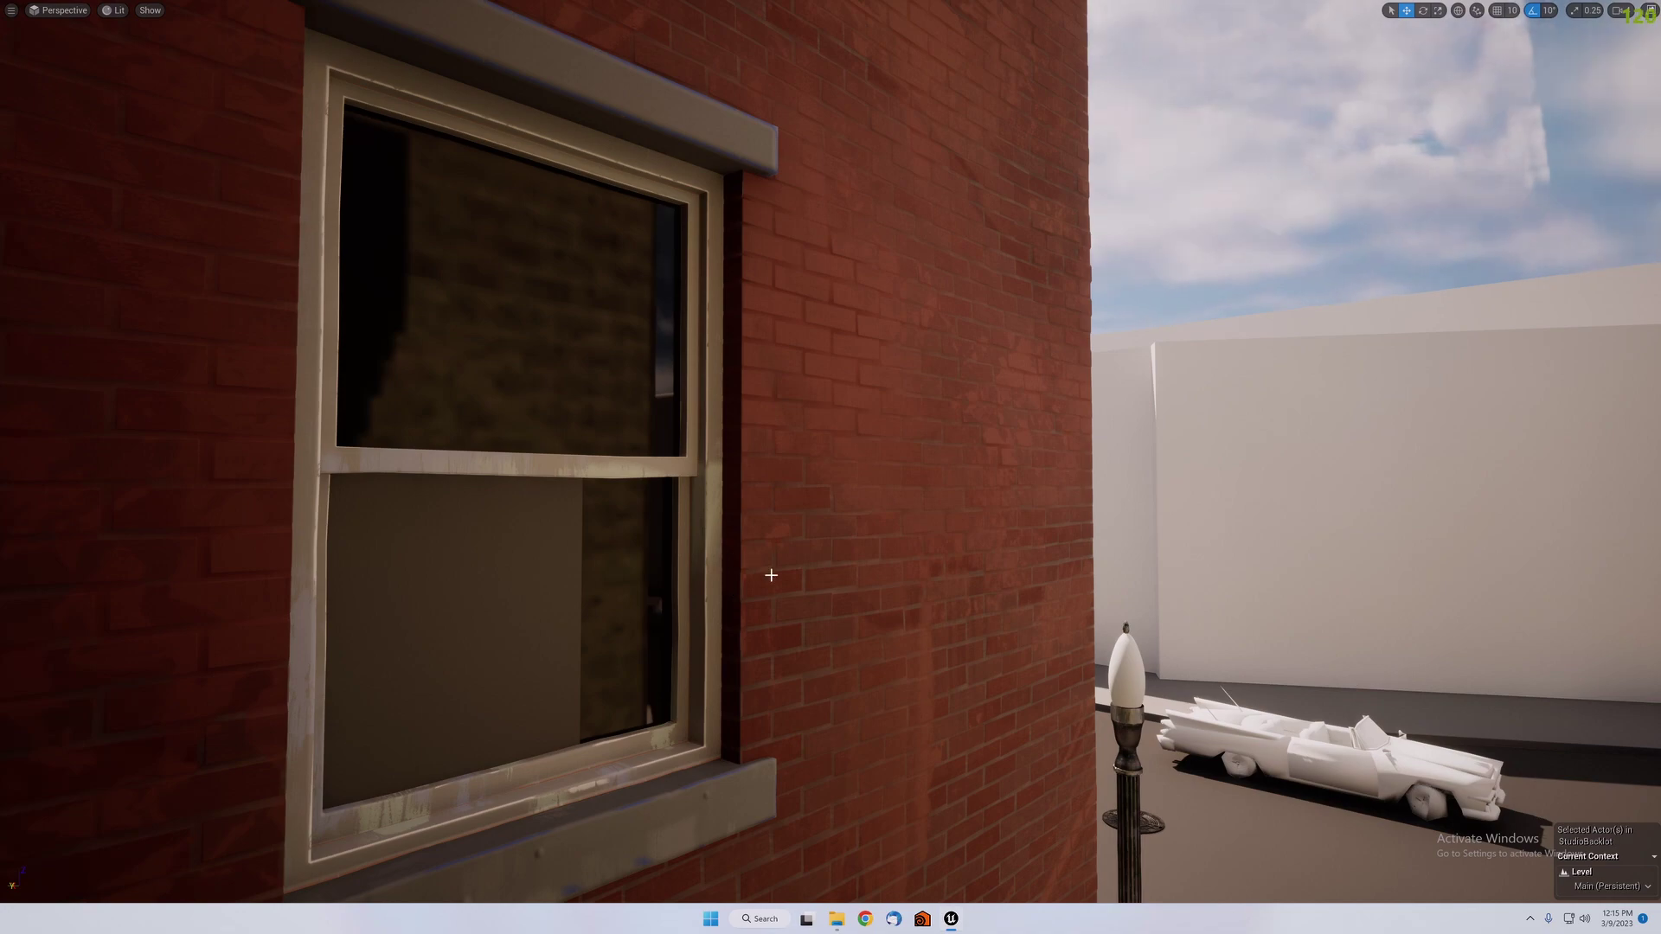
right_drag(770, 575, 735, 575)
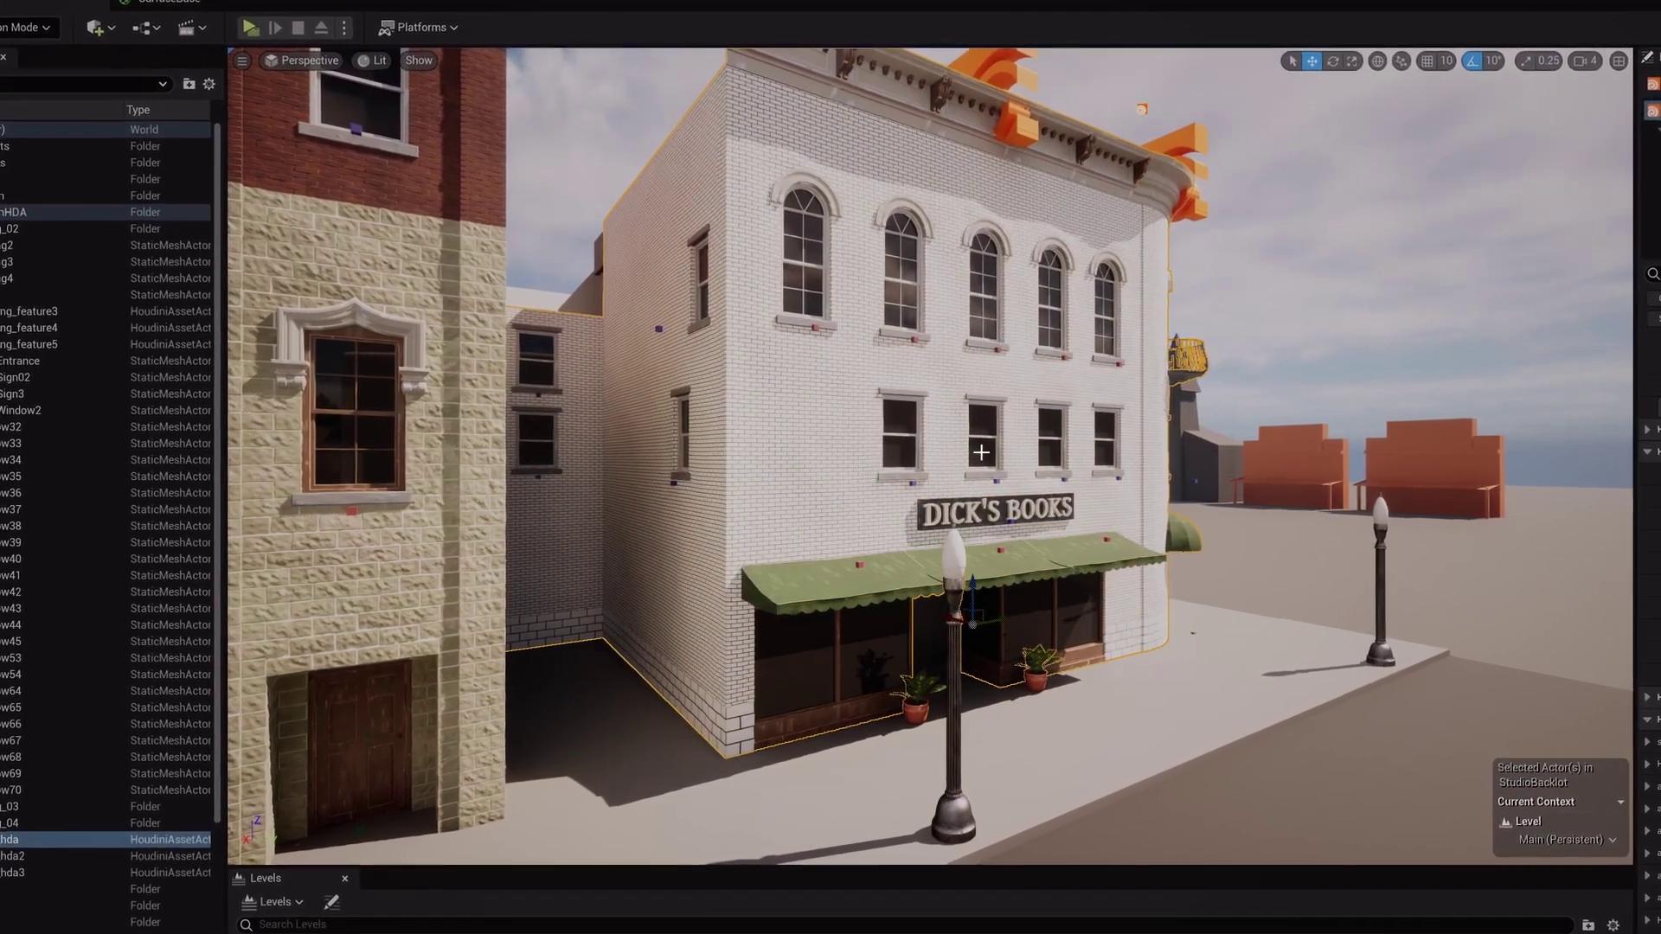
Step: Fly to the white building's left corner and rise to look down on it
right_drag(981, 452, 769, 475)
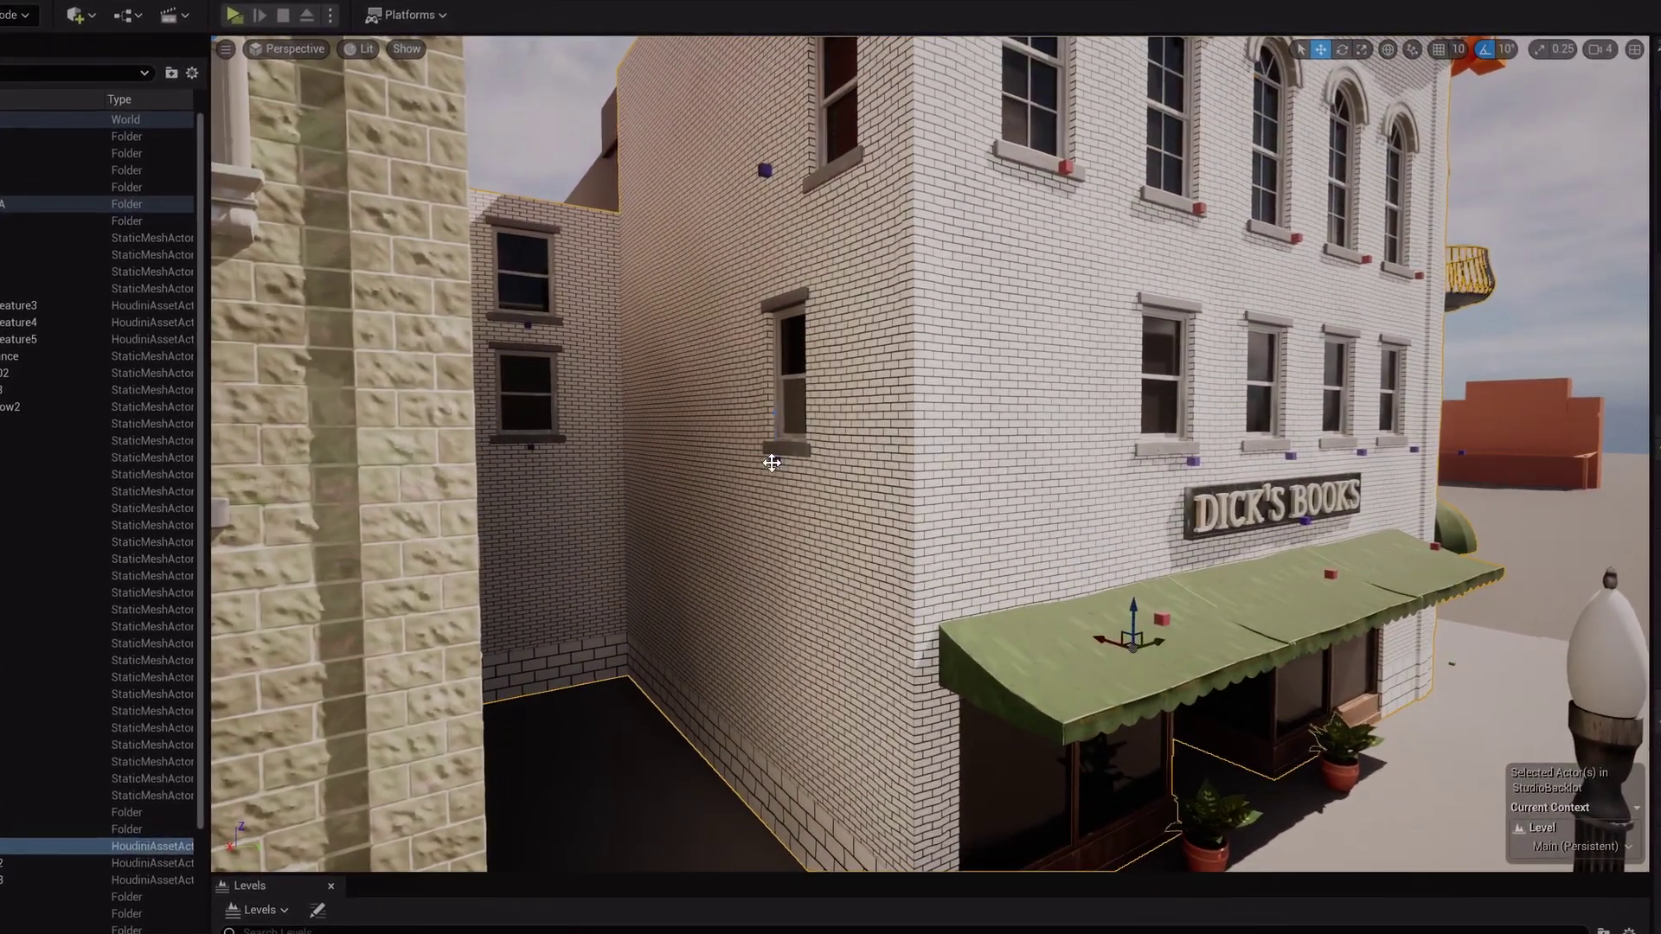
right_drag(983, 558, 816, 652)
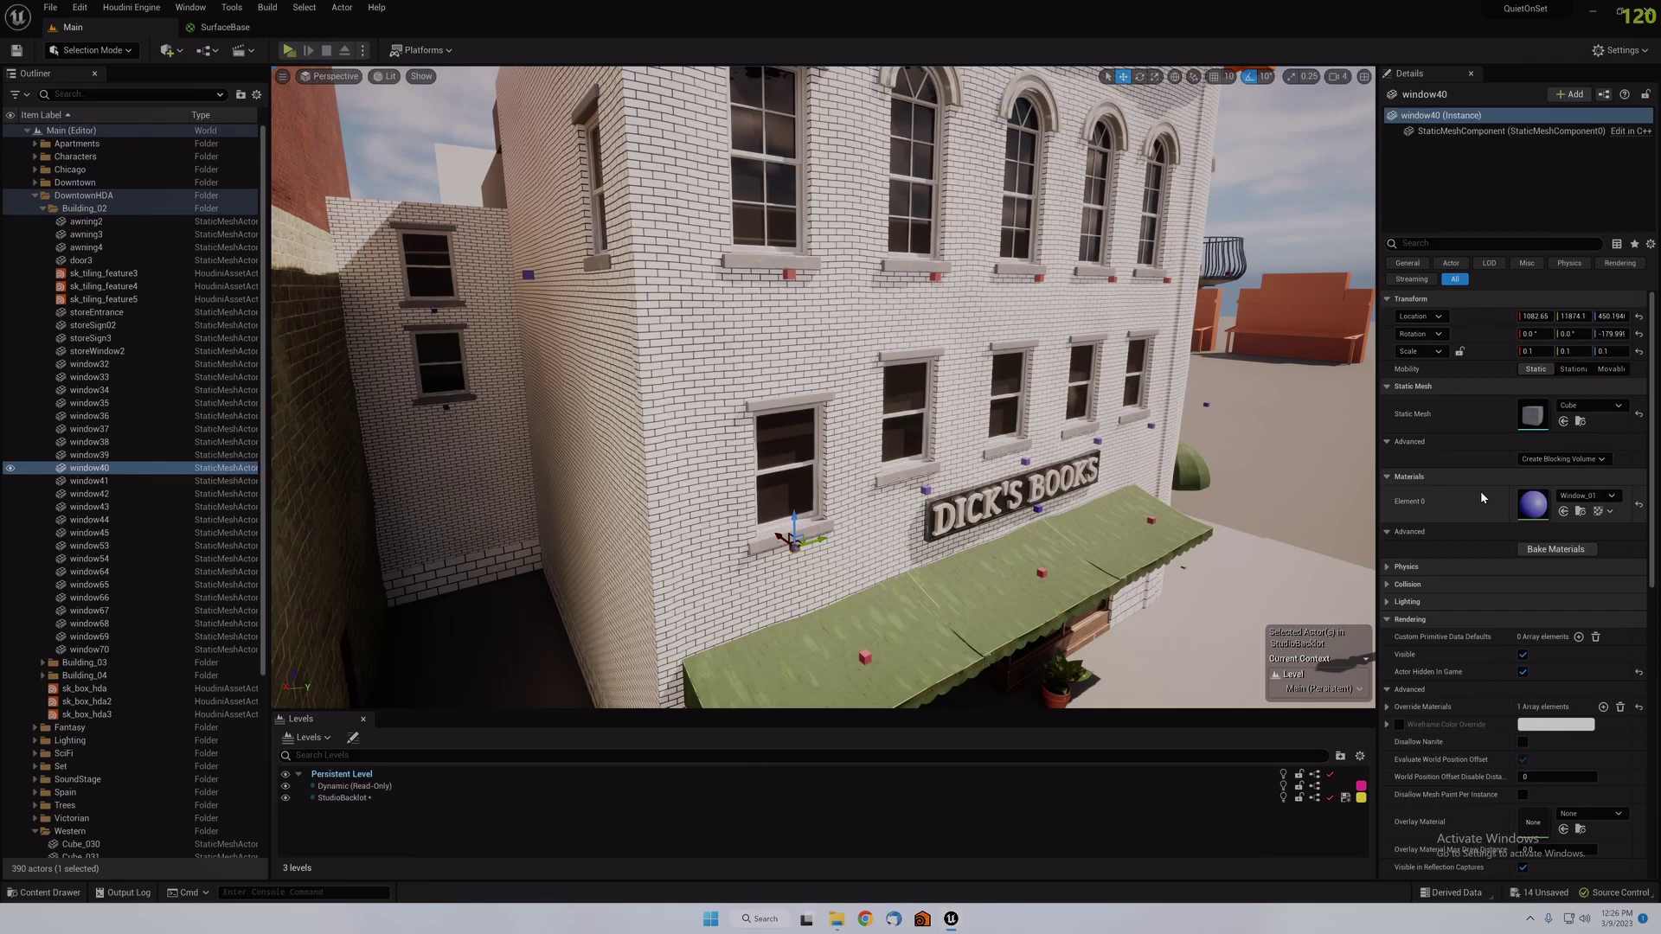
Step: Set window40's Element 0 material to Window_02, then select the building's sk_box_hda asset
click(1579, 497)
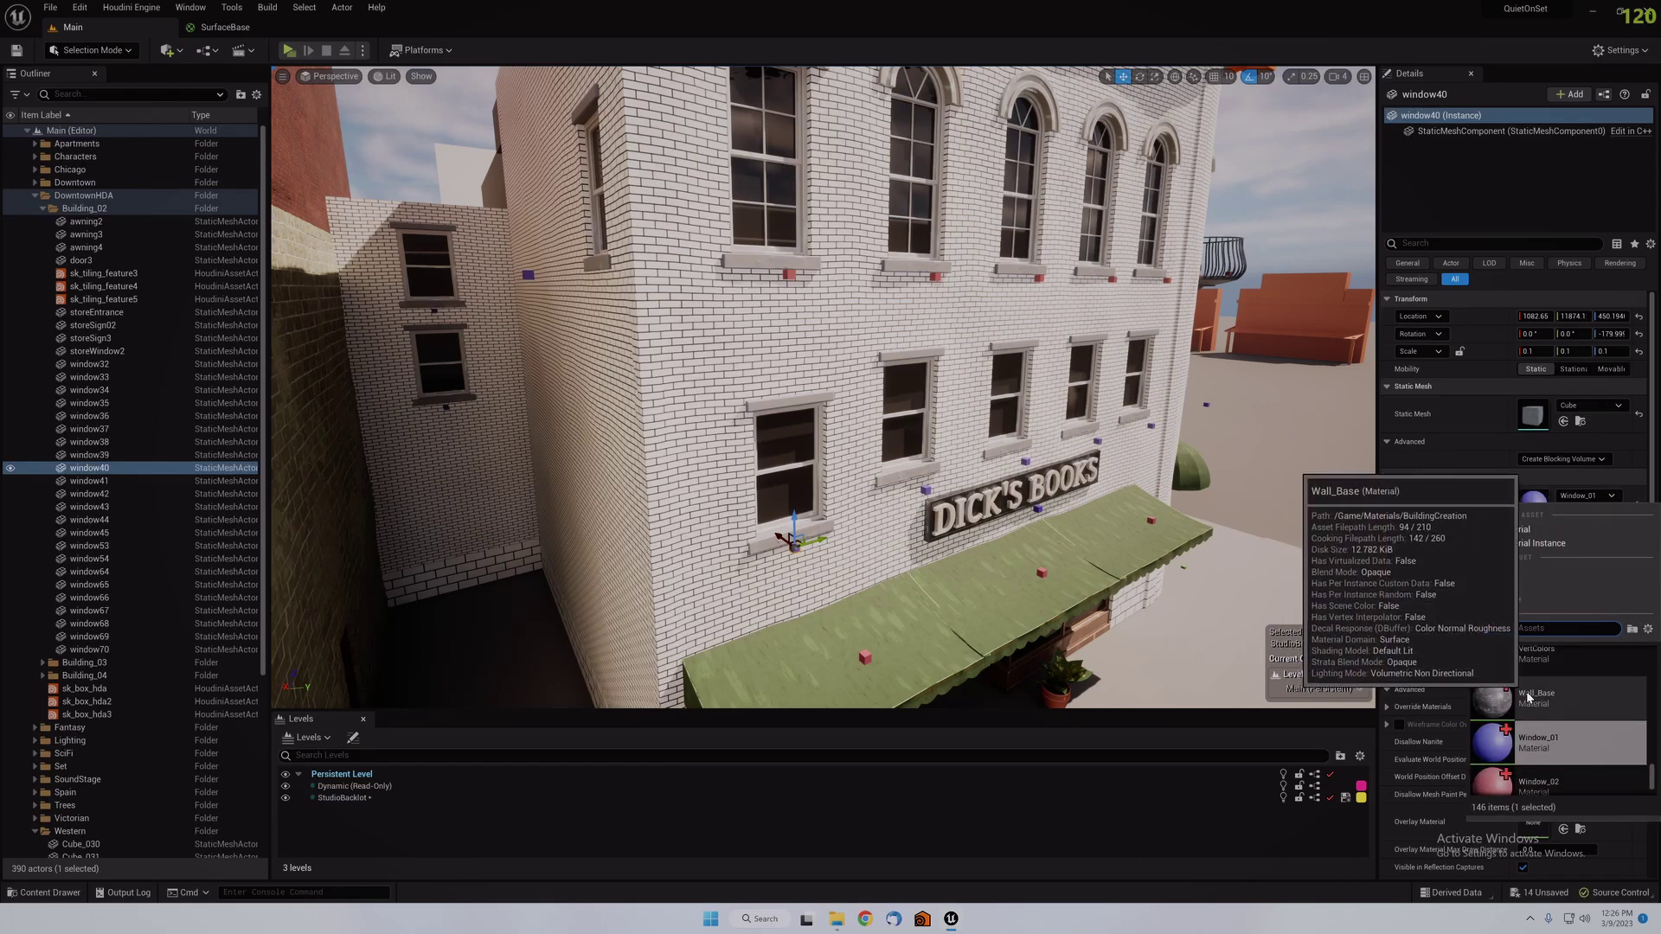
scroll(1549, 775, down, 1)
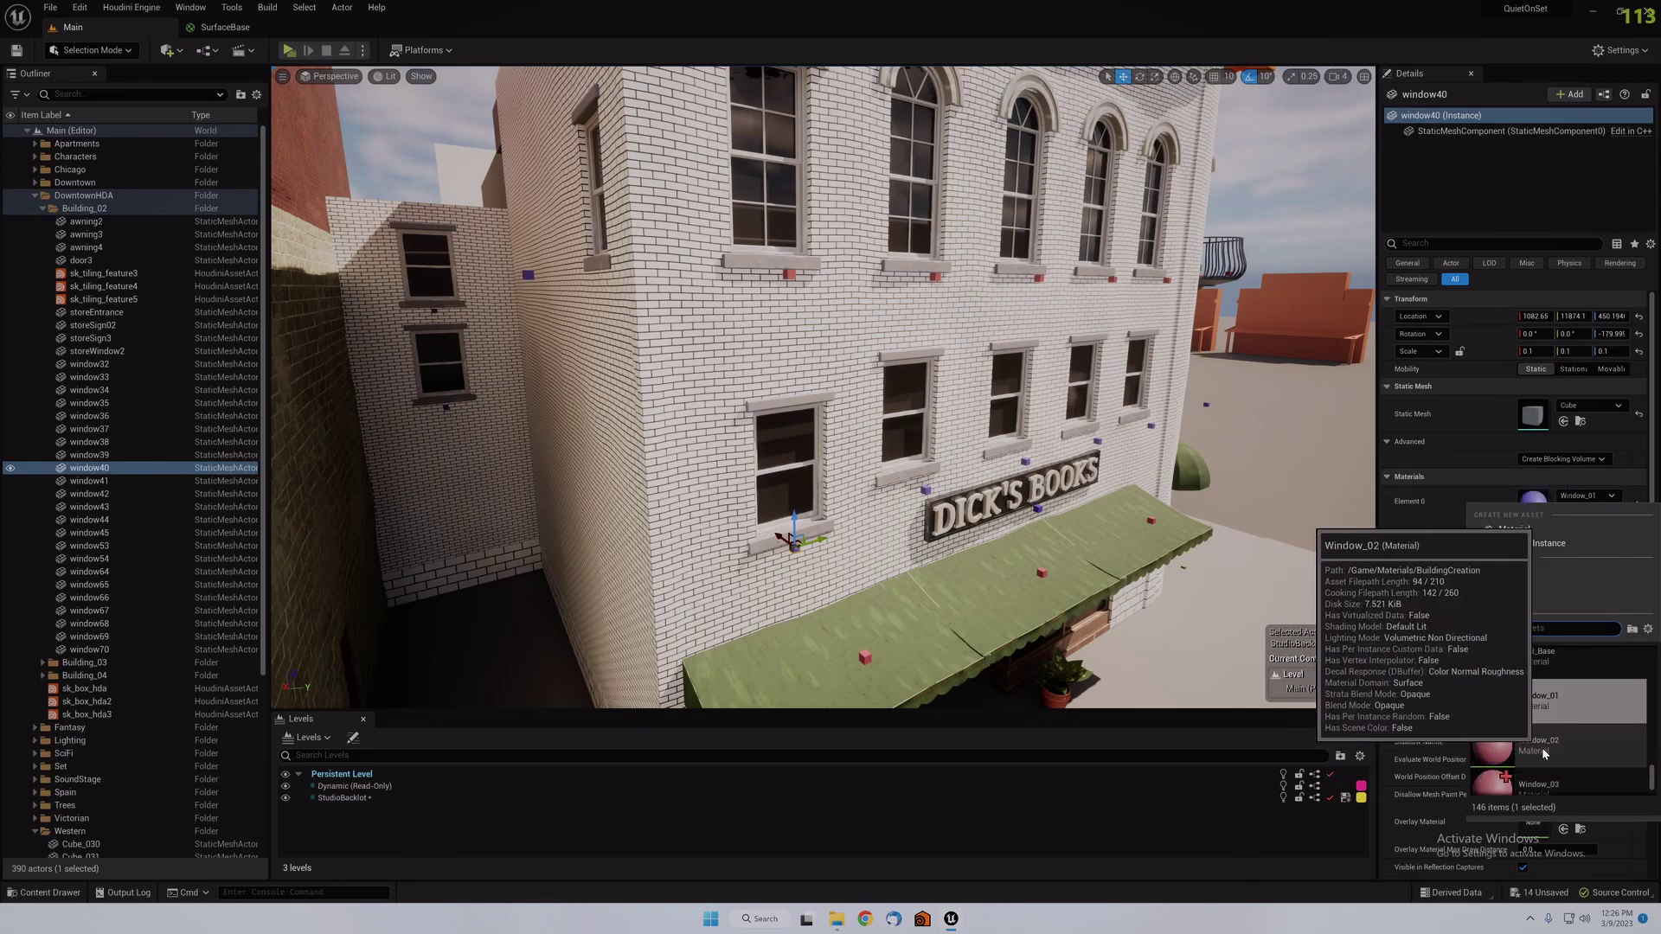
click(1549, 751)
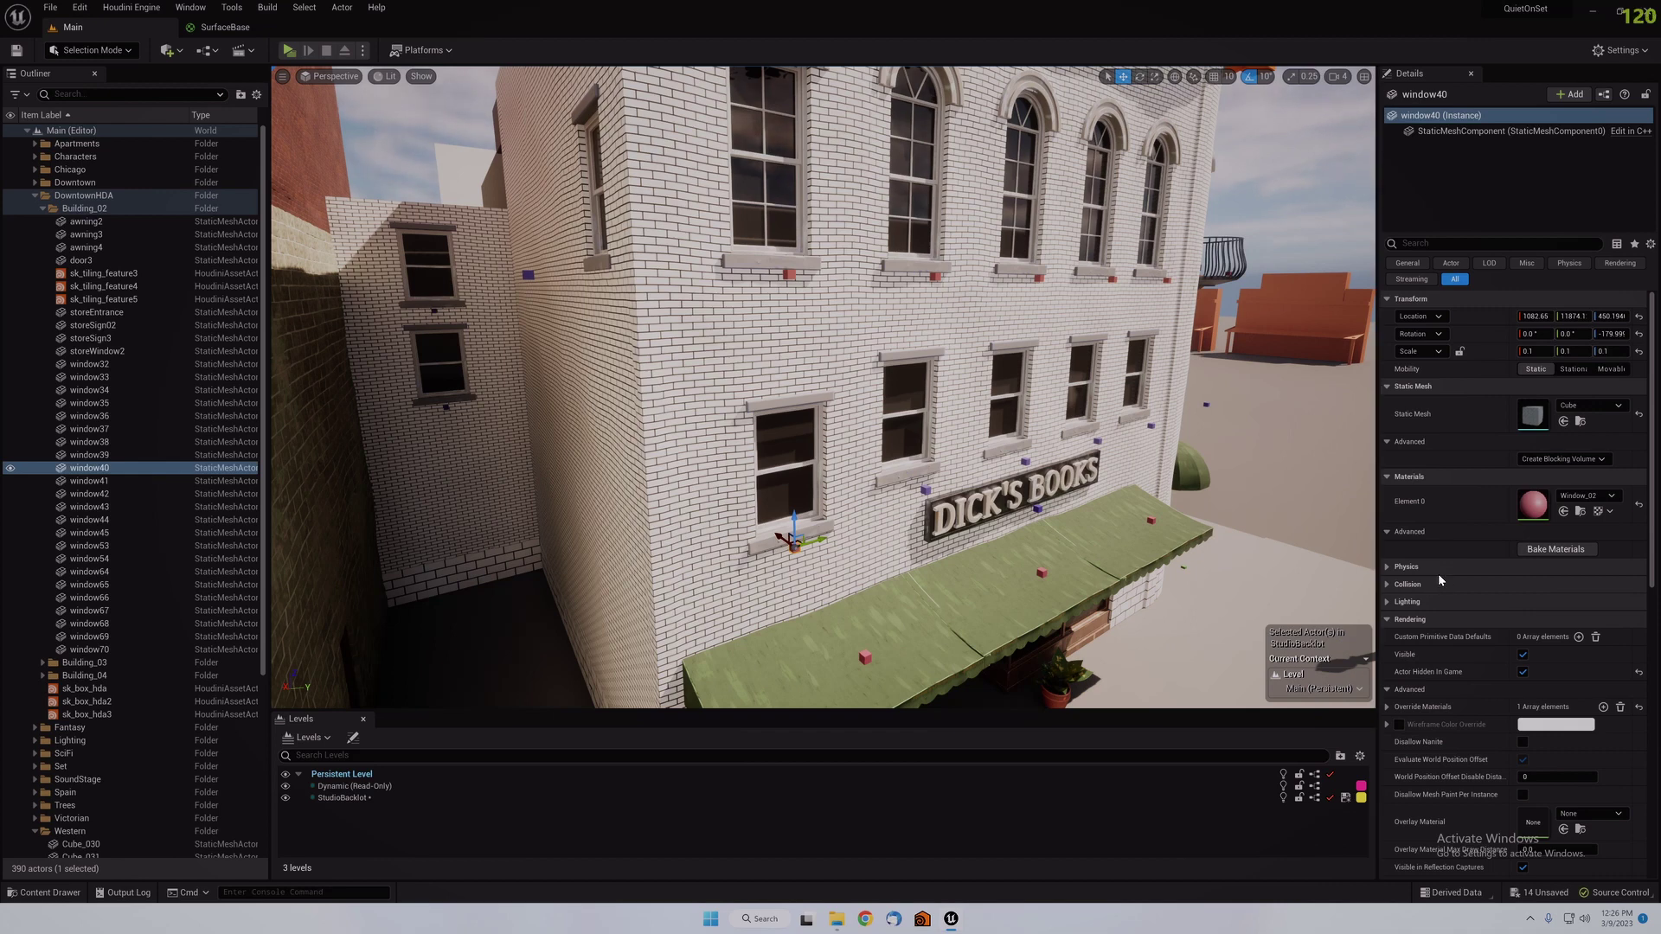
click(736, 381)
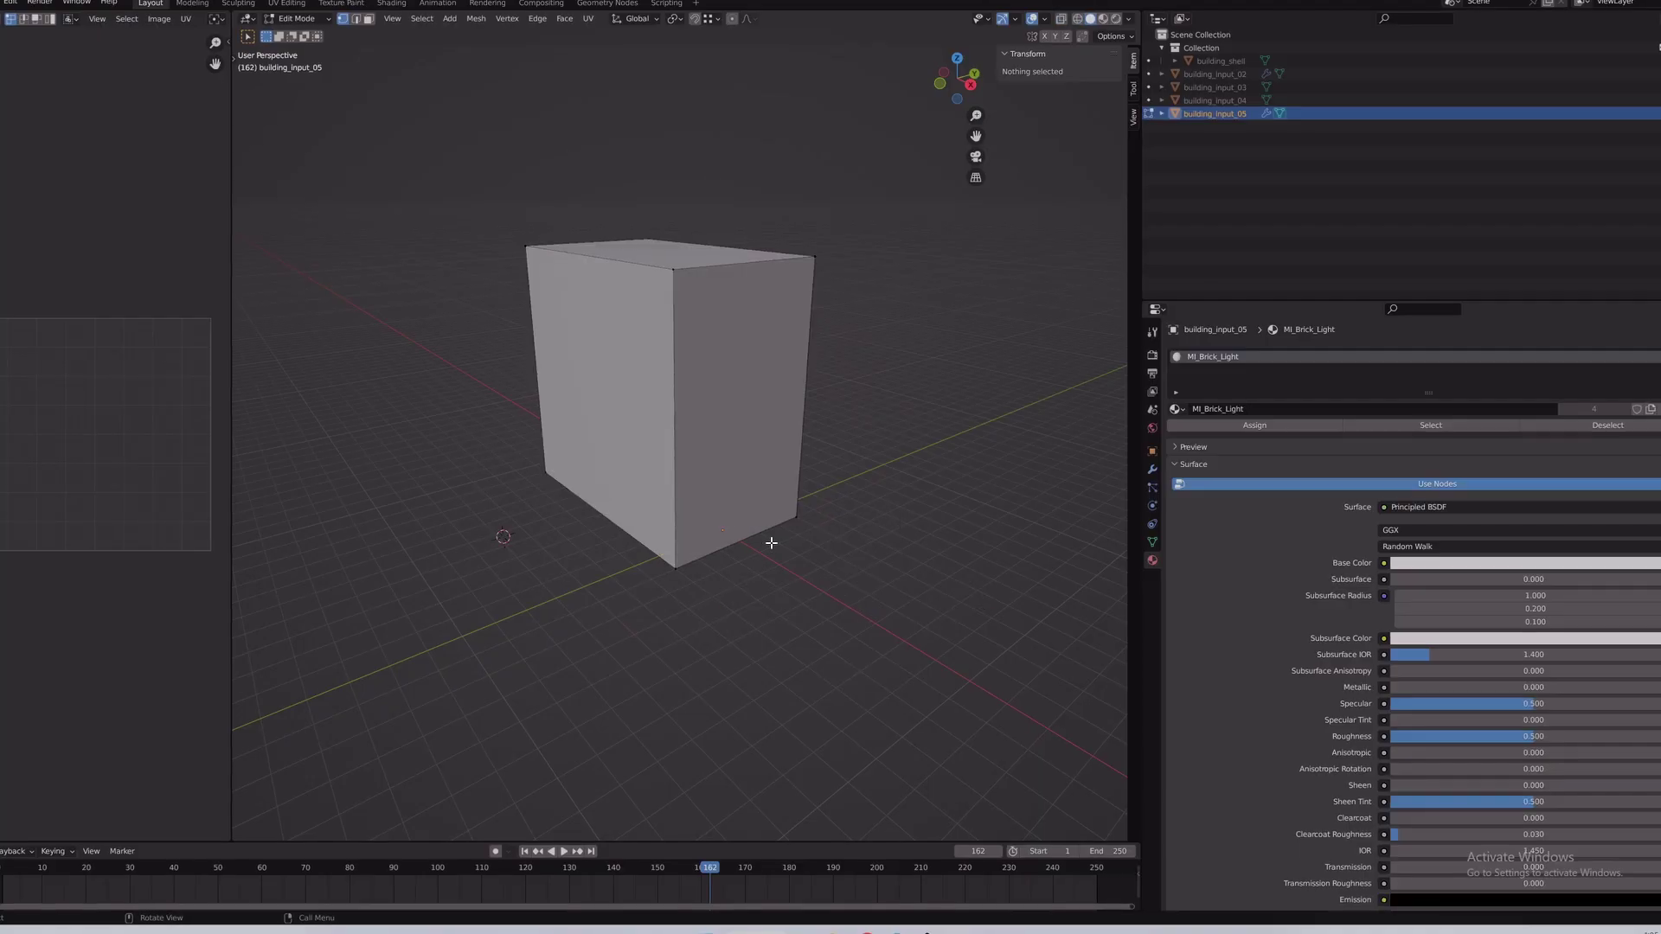
Step: Add two centred loop cuts around the building_input_05 box and scale the new loops
key(ctrl+r)
click(772, 543)
right_click(771, 542)
scroll(675, 407, up, 3)
key(s)
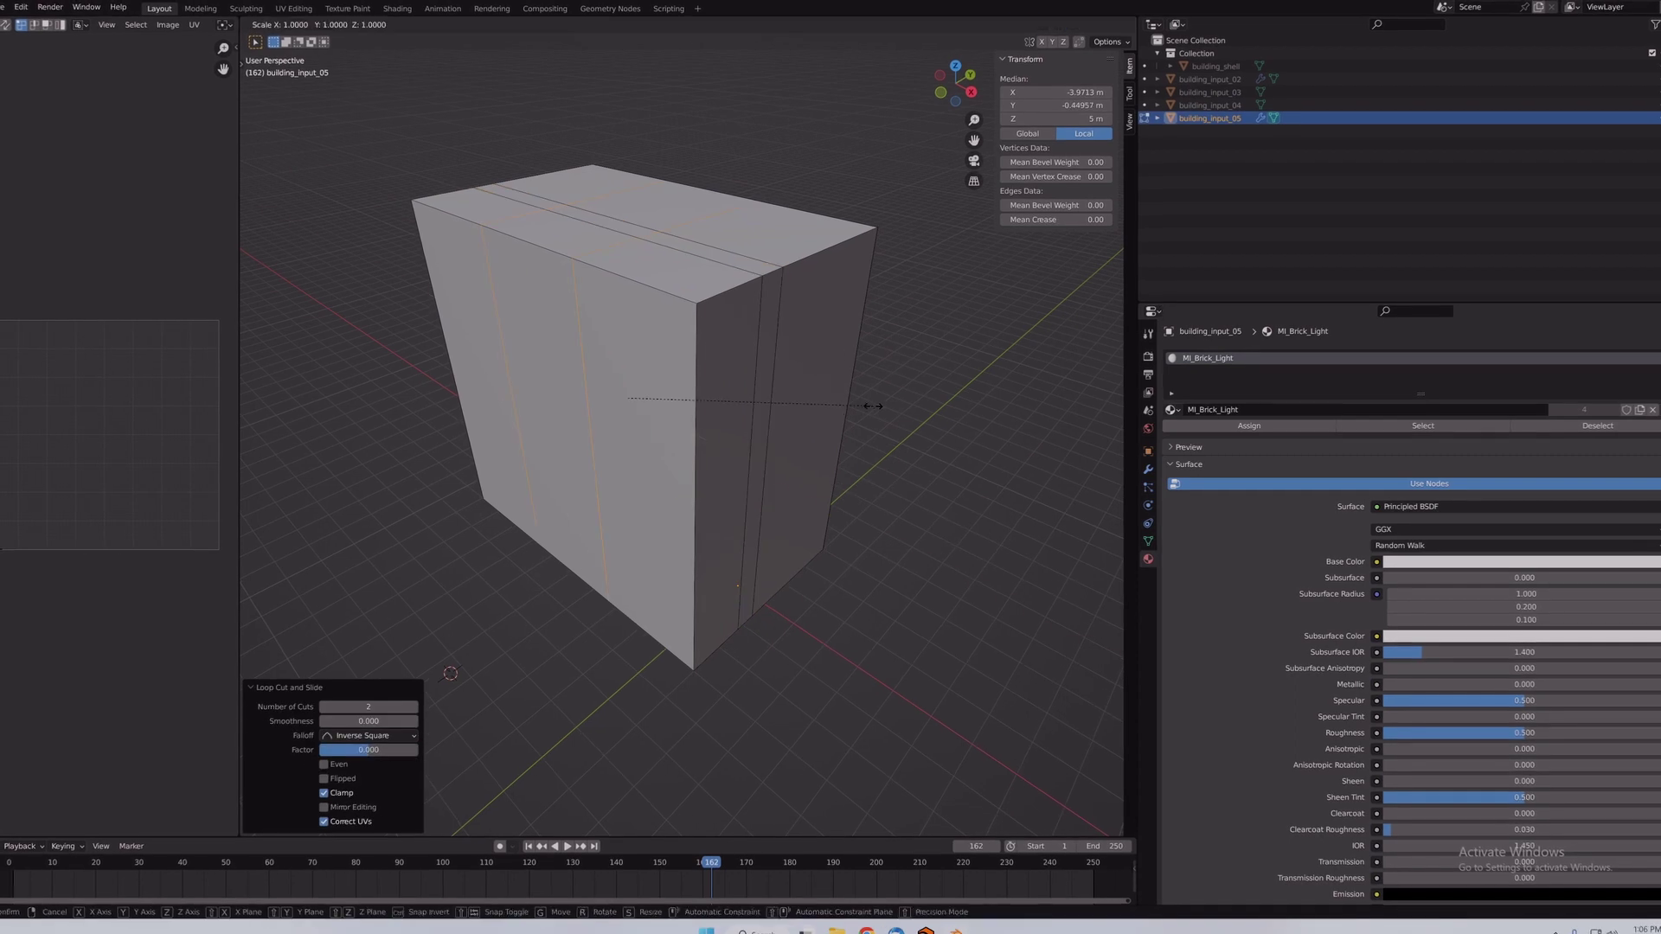
click(874, 406)
Step: Shift the new face strip along X, then deselect all and switch to edge mode
key(g)
key(x)
click(806, 421)
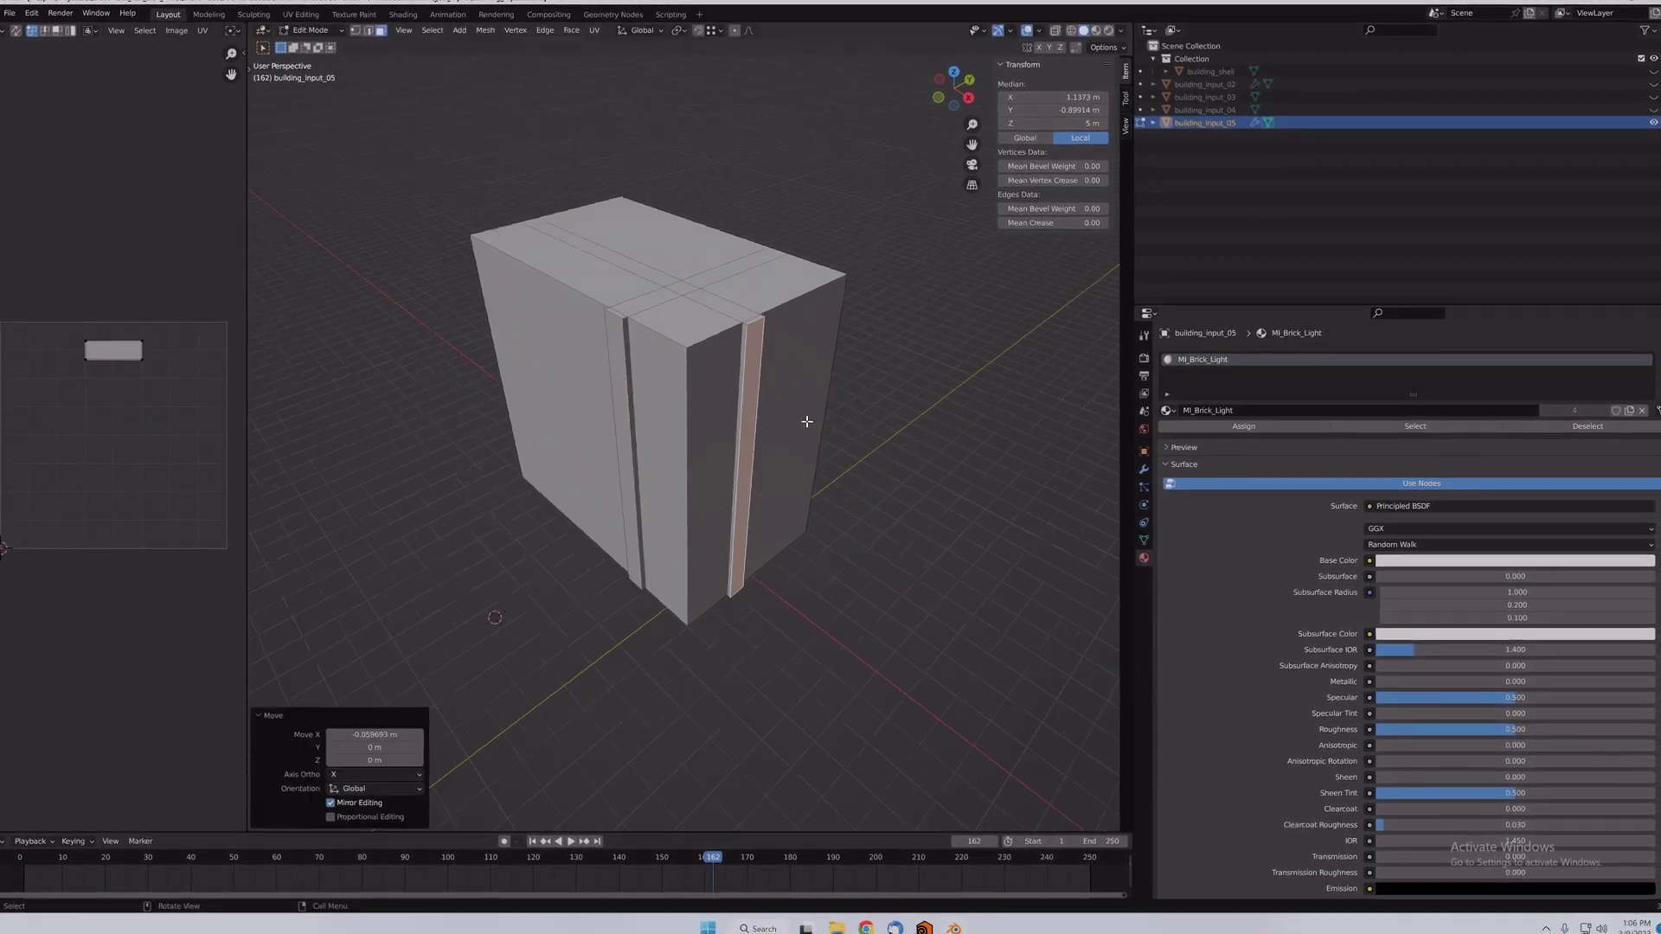
key(alt+a)
key(2)
middle_drag(686, 285, 756, 400)
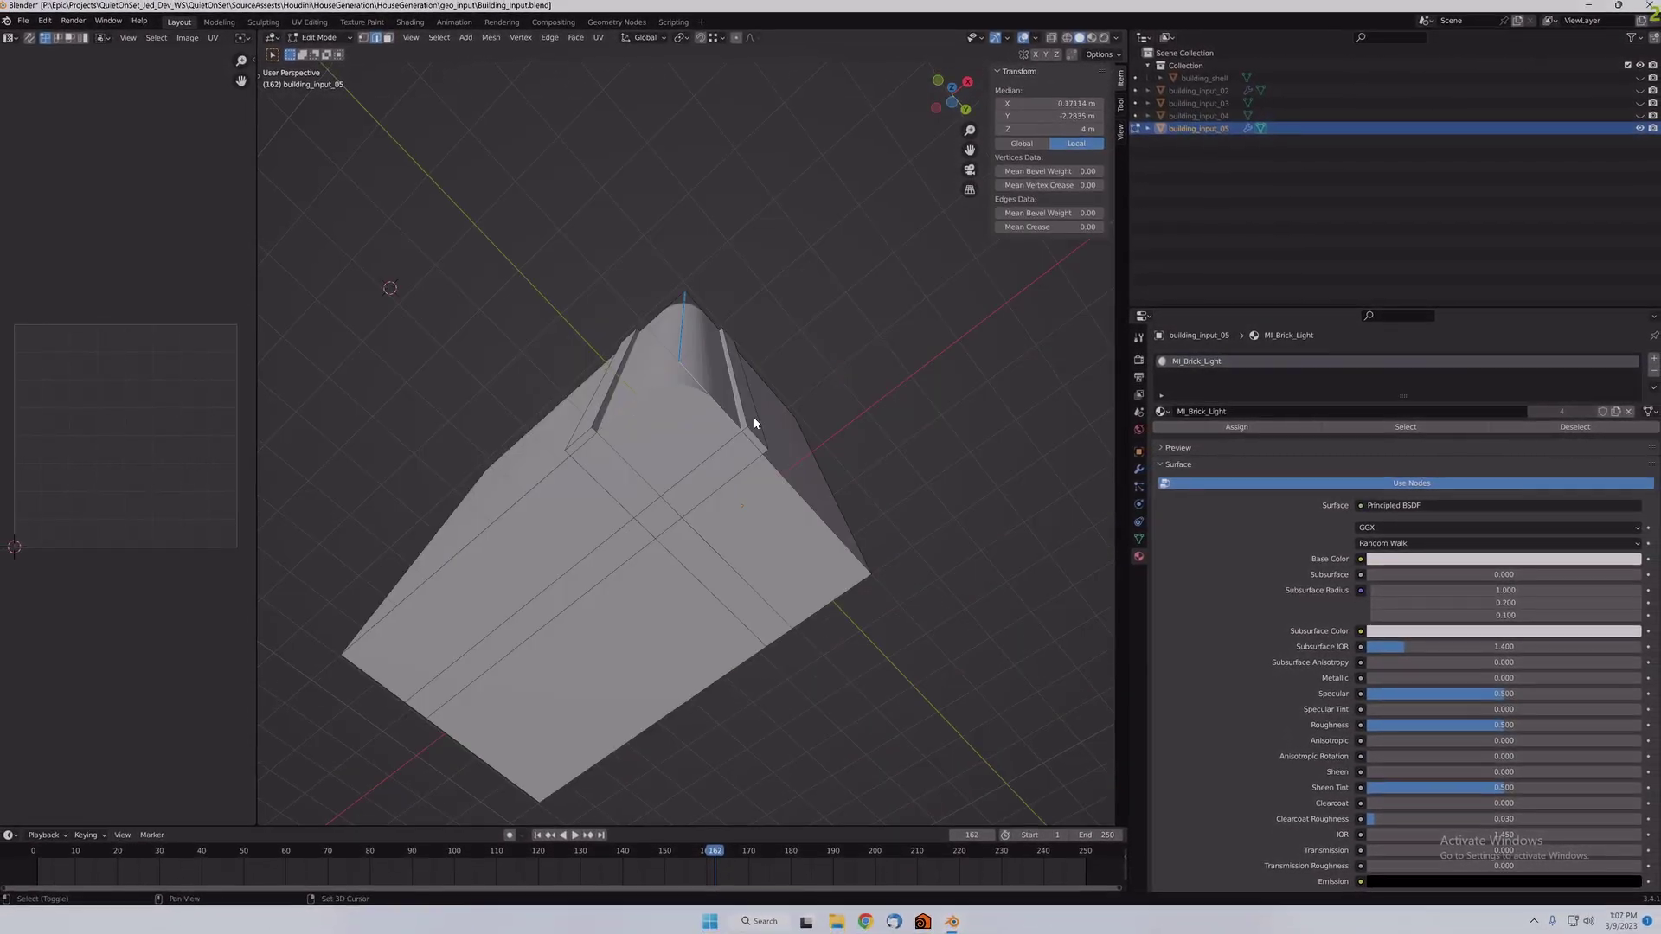
Step: Select the whole mesh and zoom back to view Building_05 with its door, awning and window62
key(a)
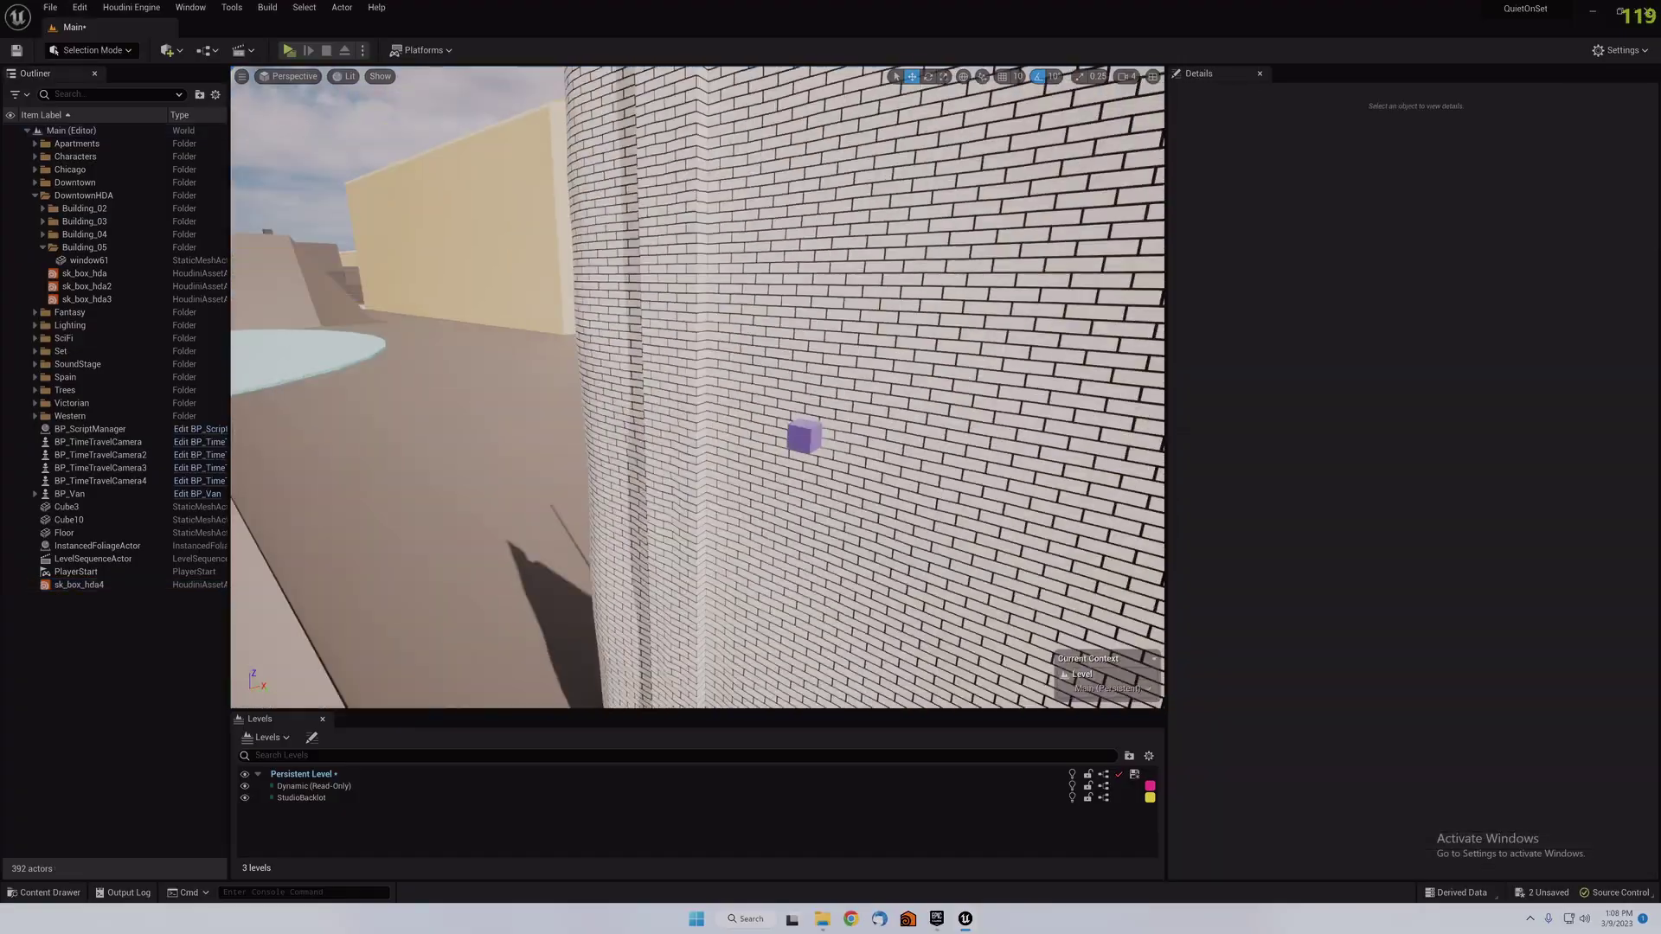
scroll(697, 387, down, 10)
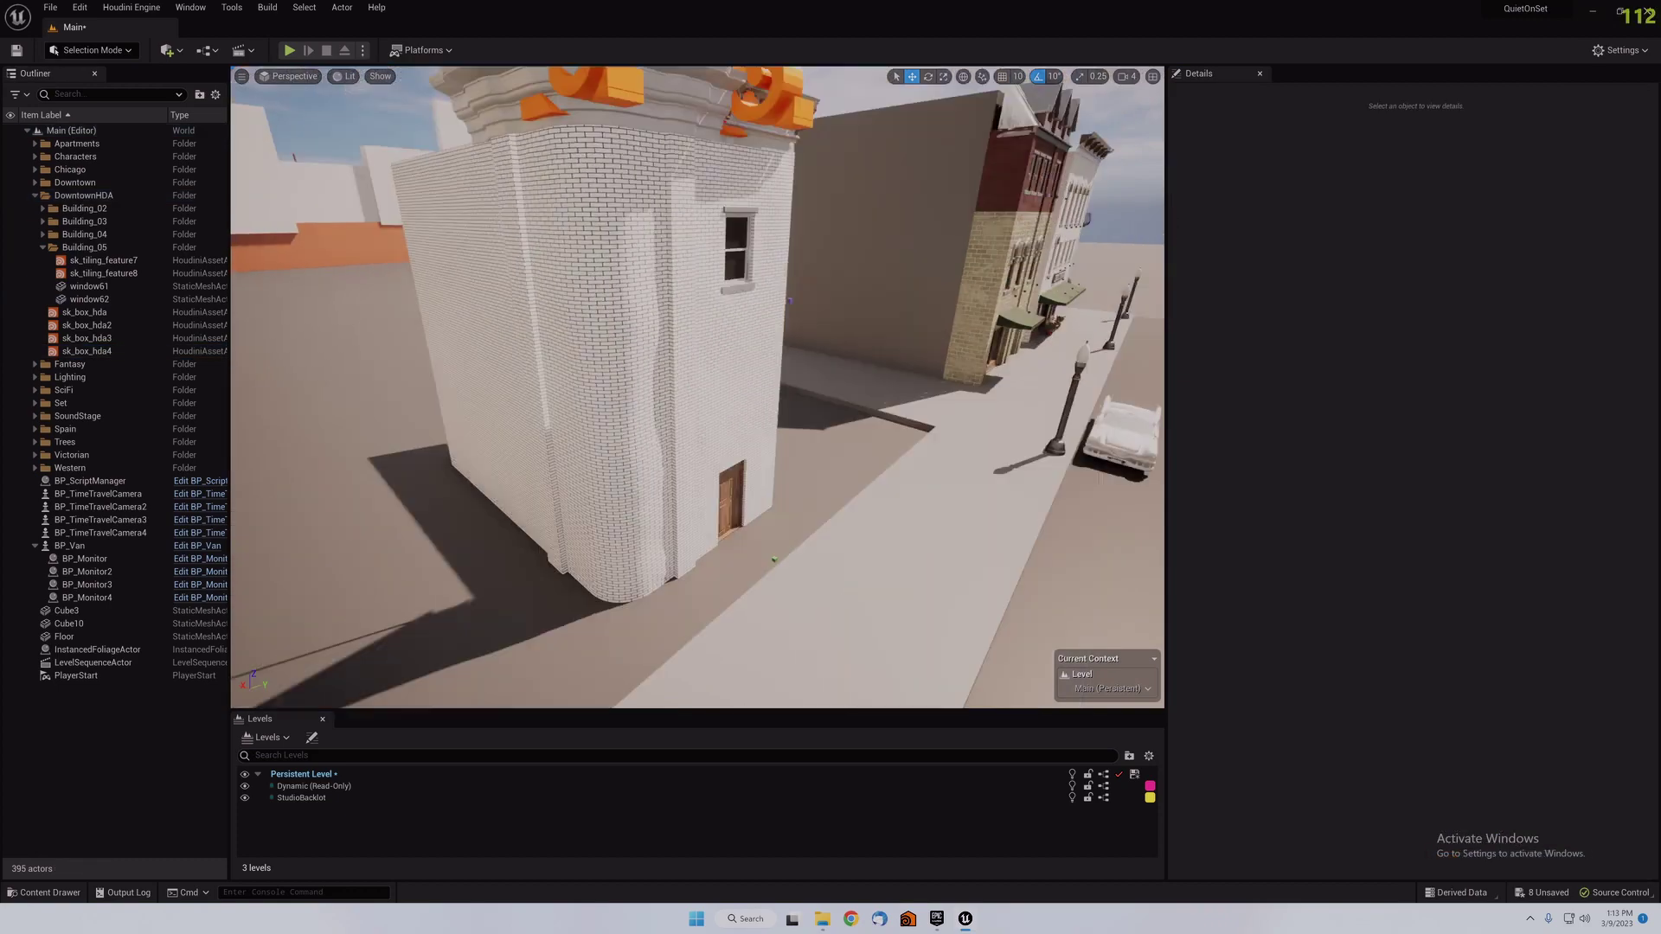
scroll(695, 611, up, 3)
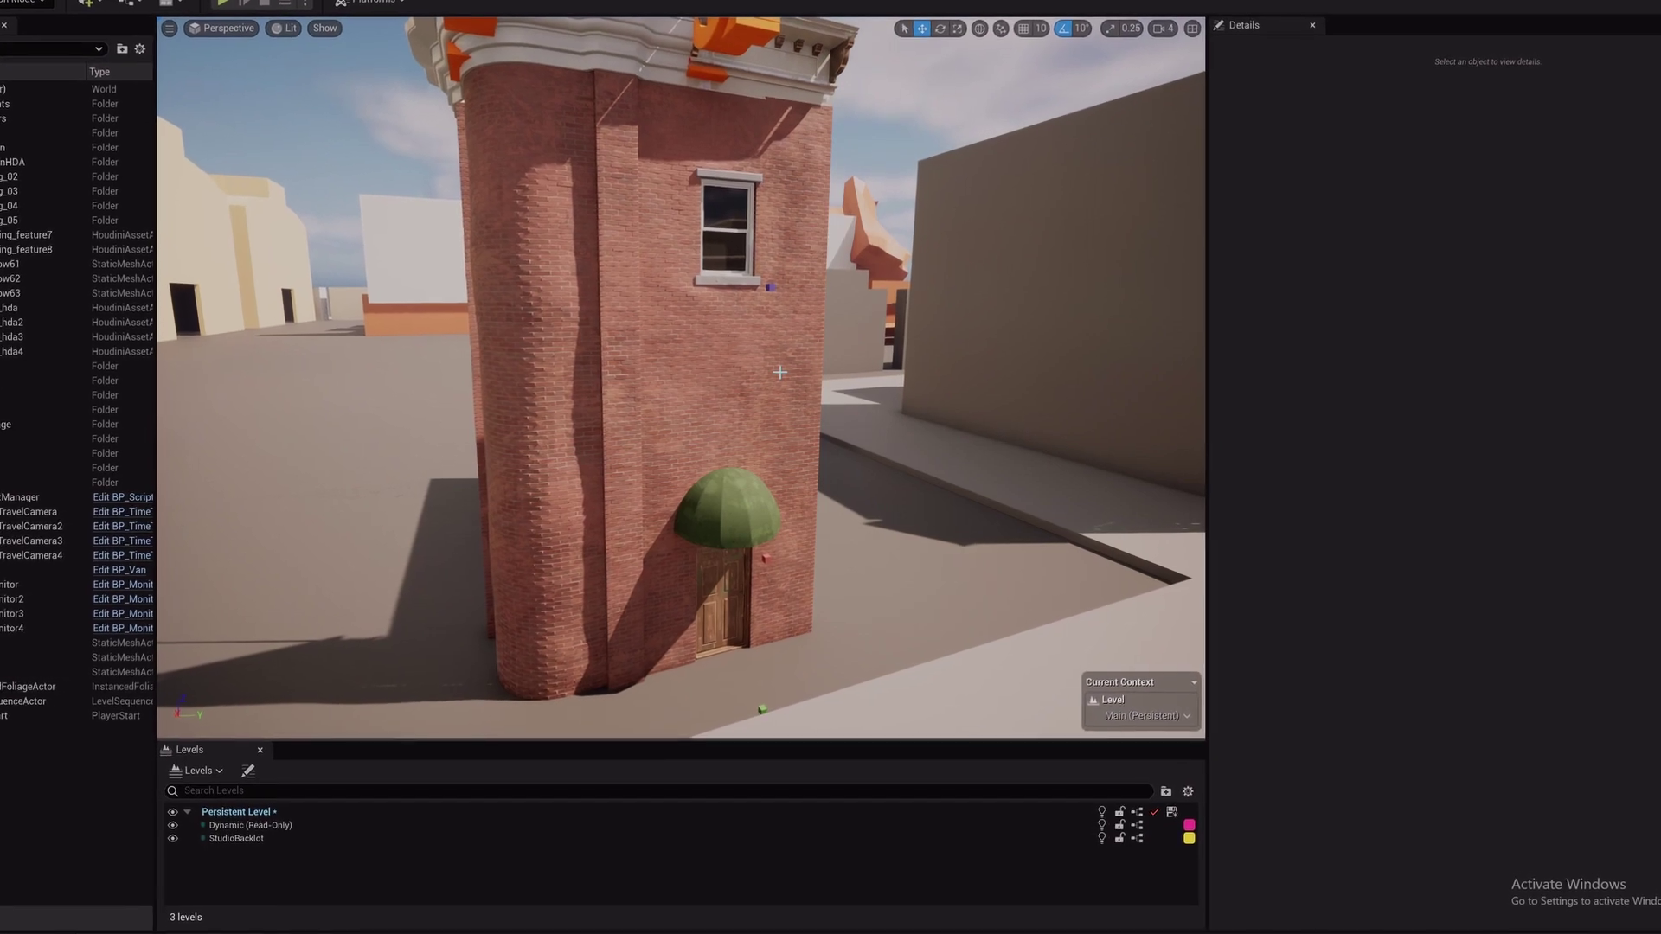
Step: Add window71 beneath window61 on the tower, then reselect sk_box_hda4 to show its inputs
click(774, 346)
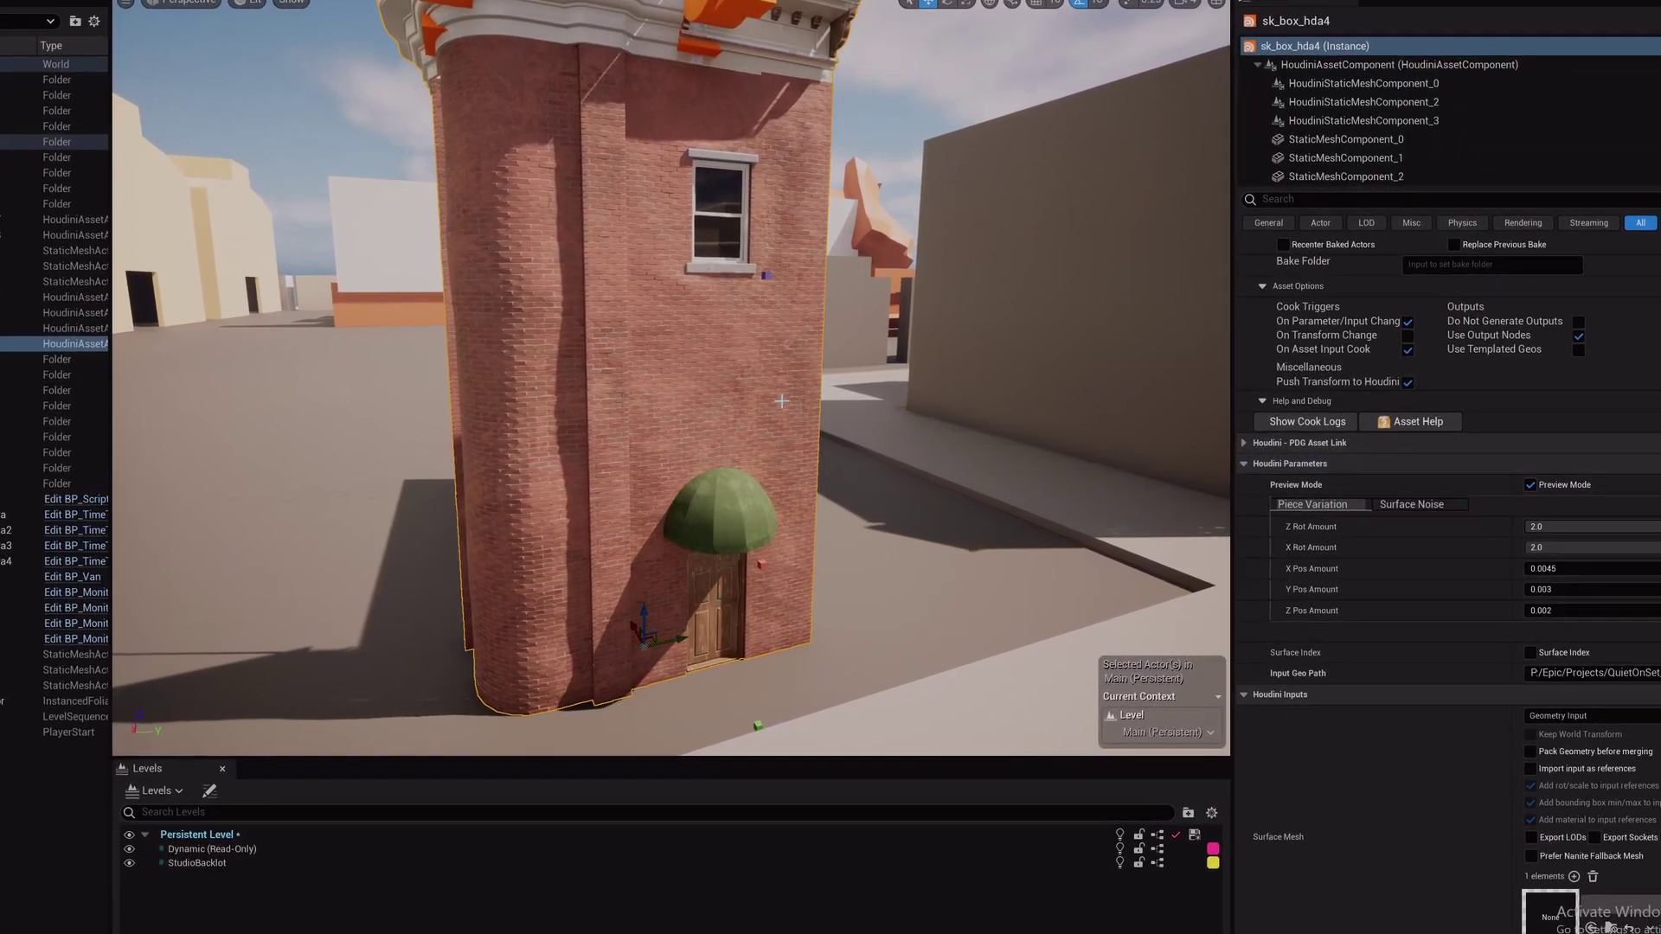
click(785, 348)
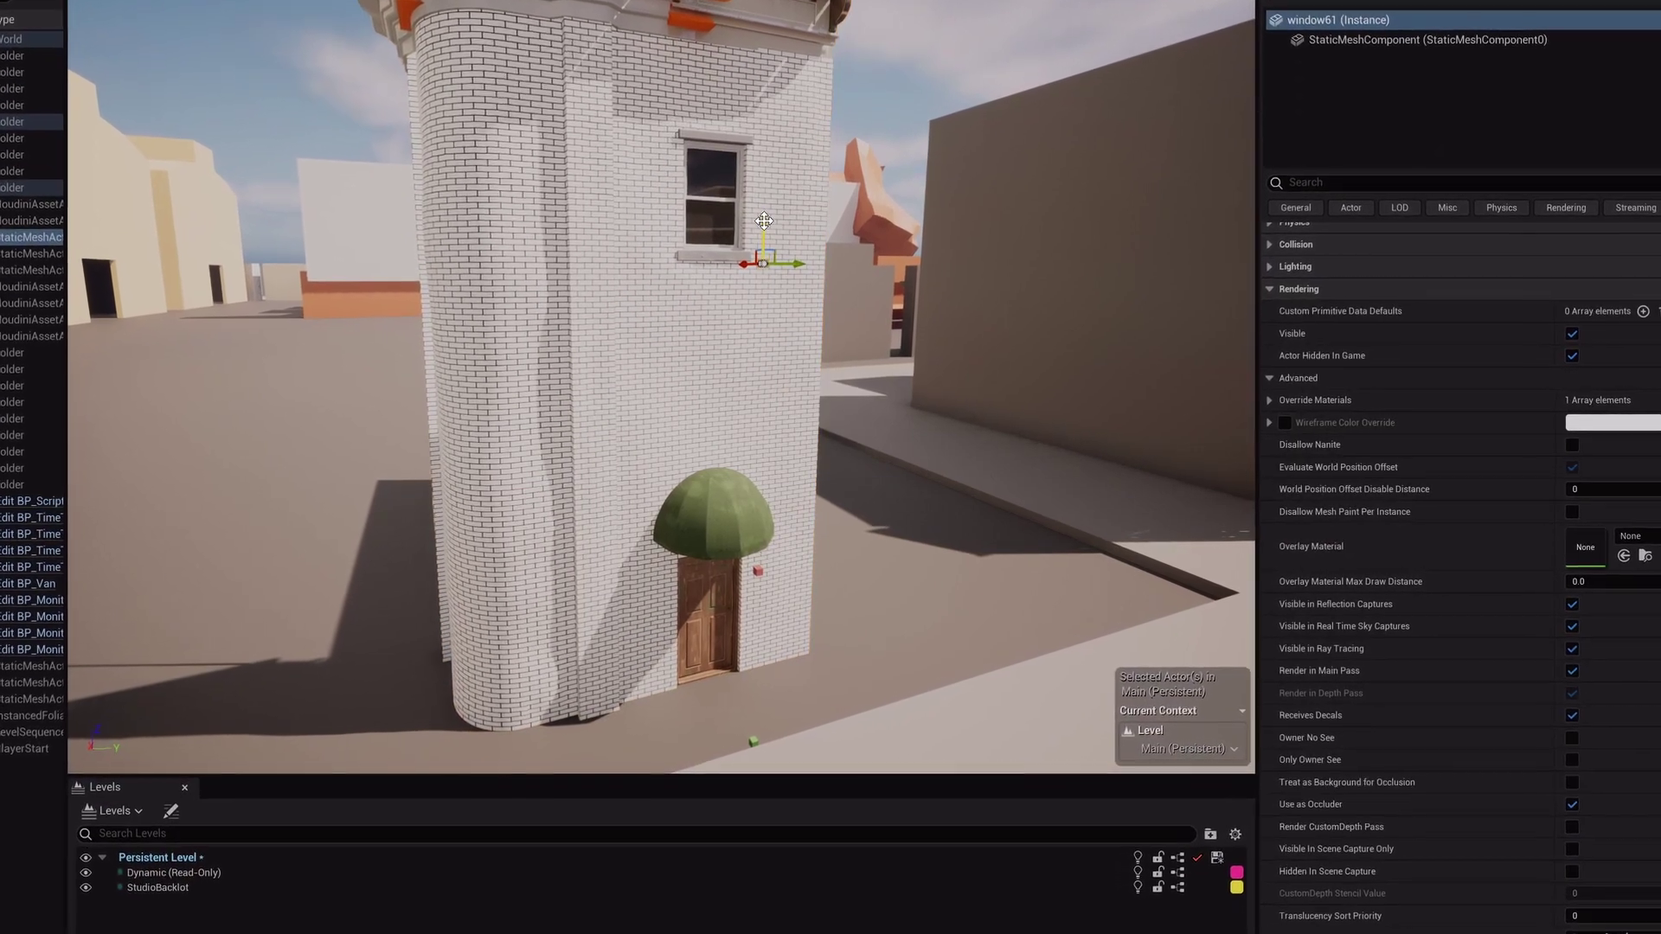
click(782, 343)
click(620, 666)
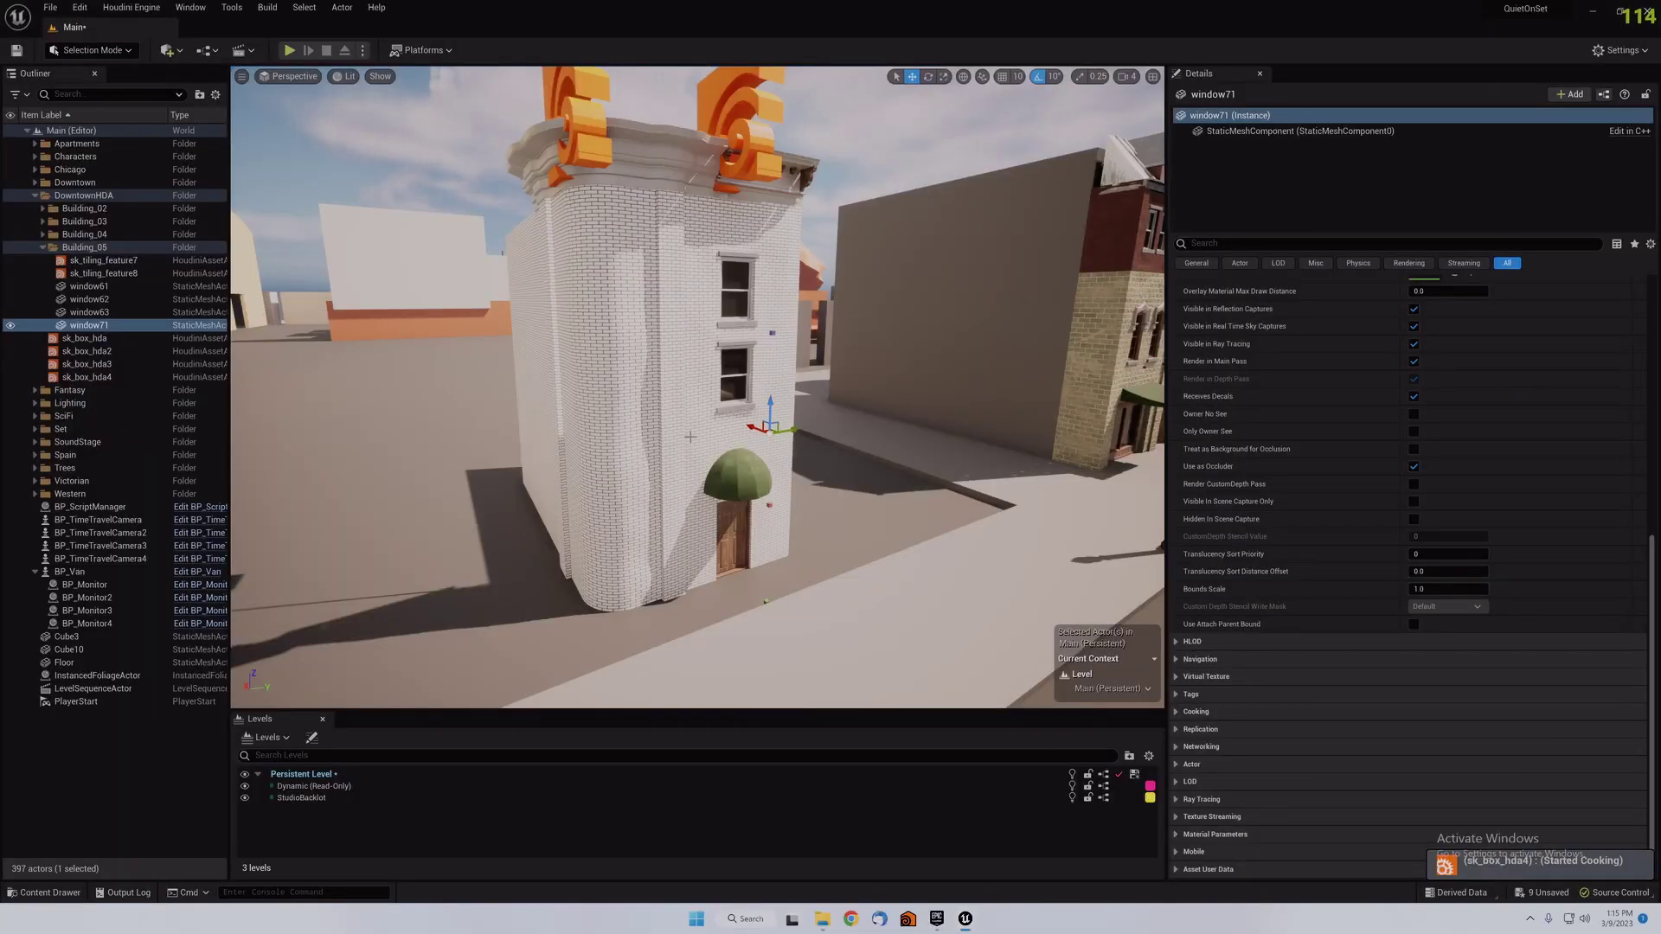
click(688, 440)
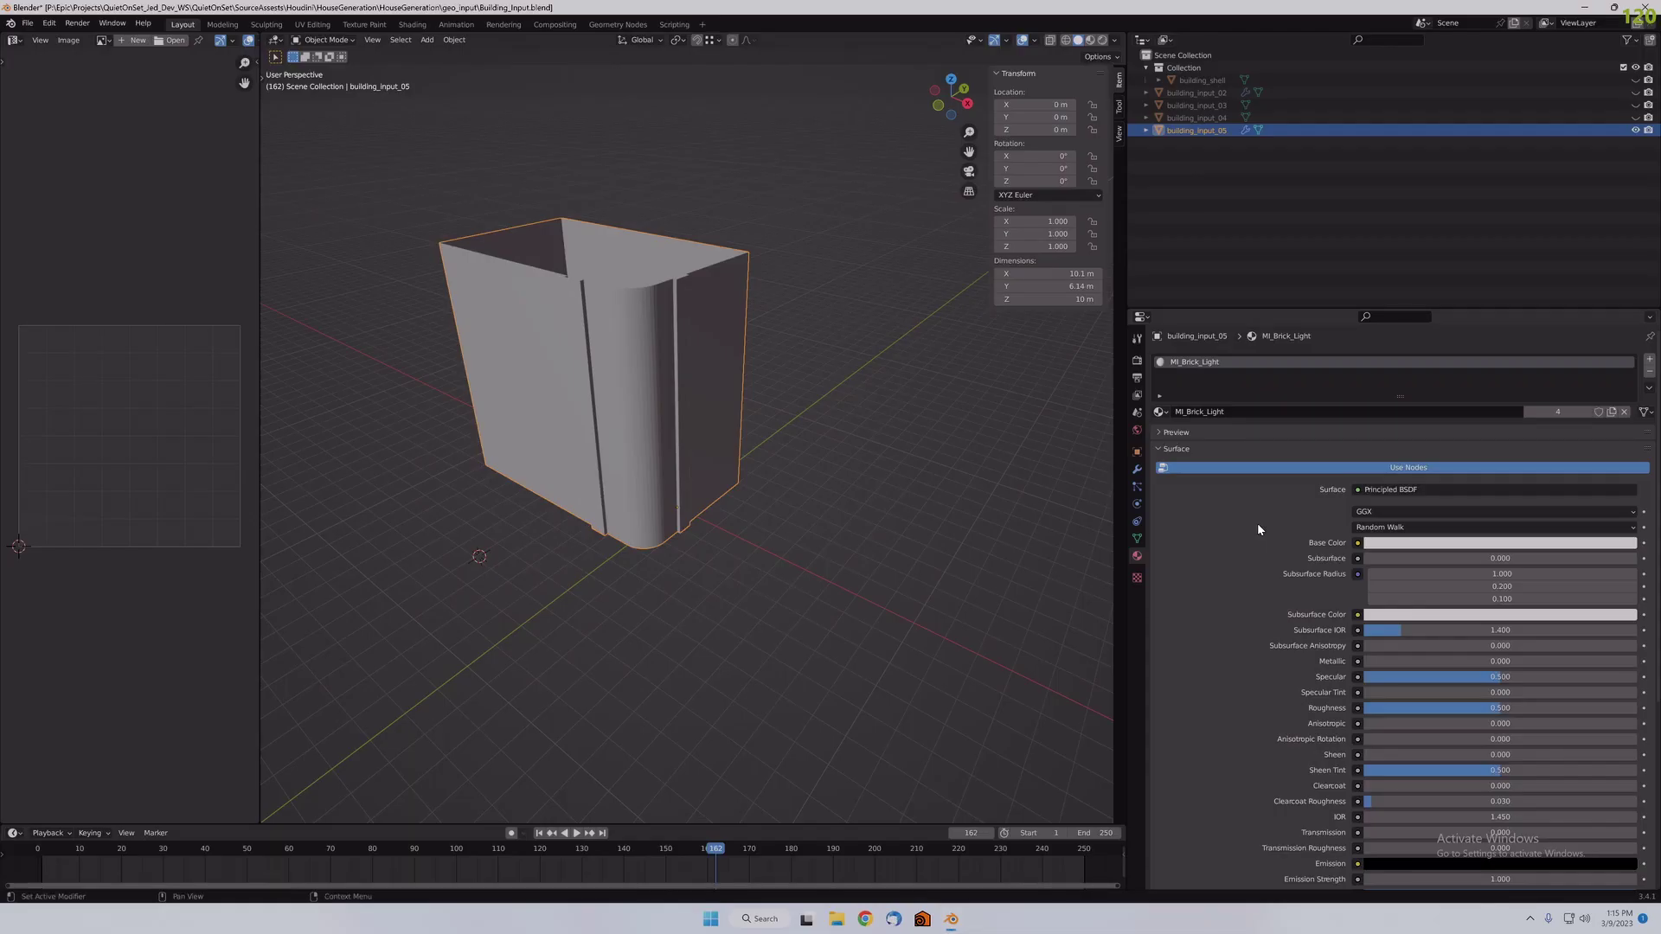
Step: Browse the wall materials, leave Edit Mode, deselect the tower and fly to frame it
click(1159, 412)
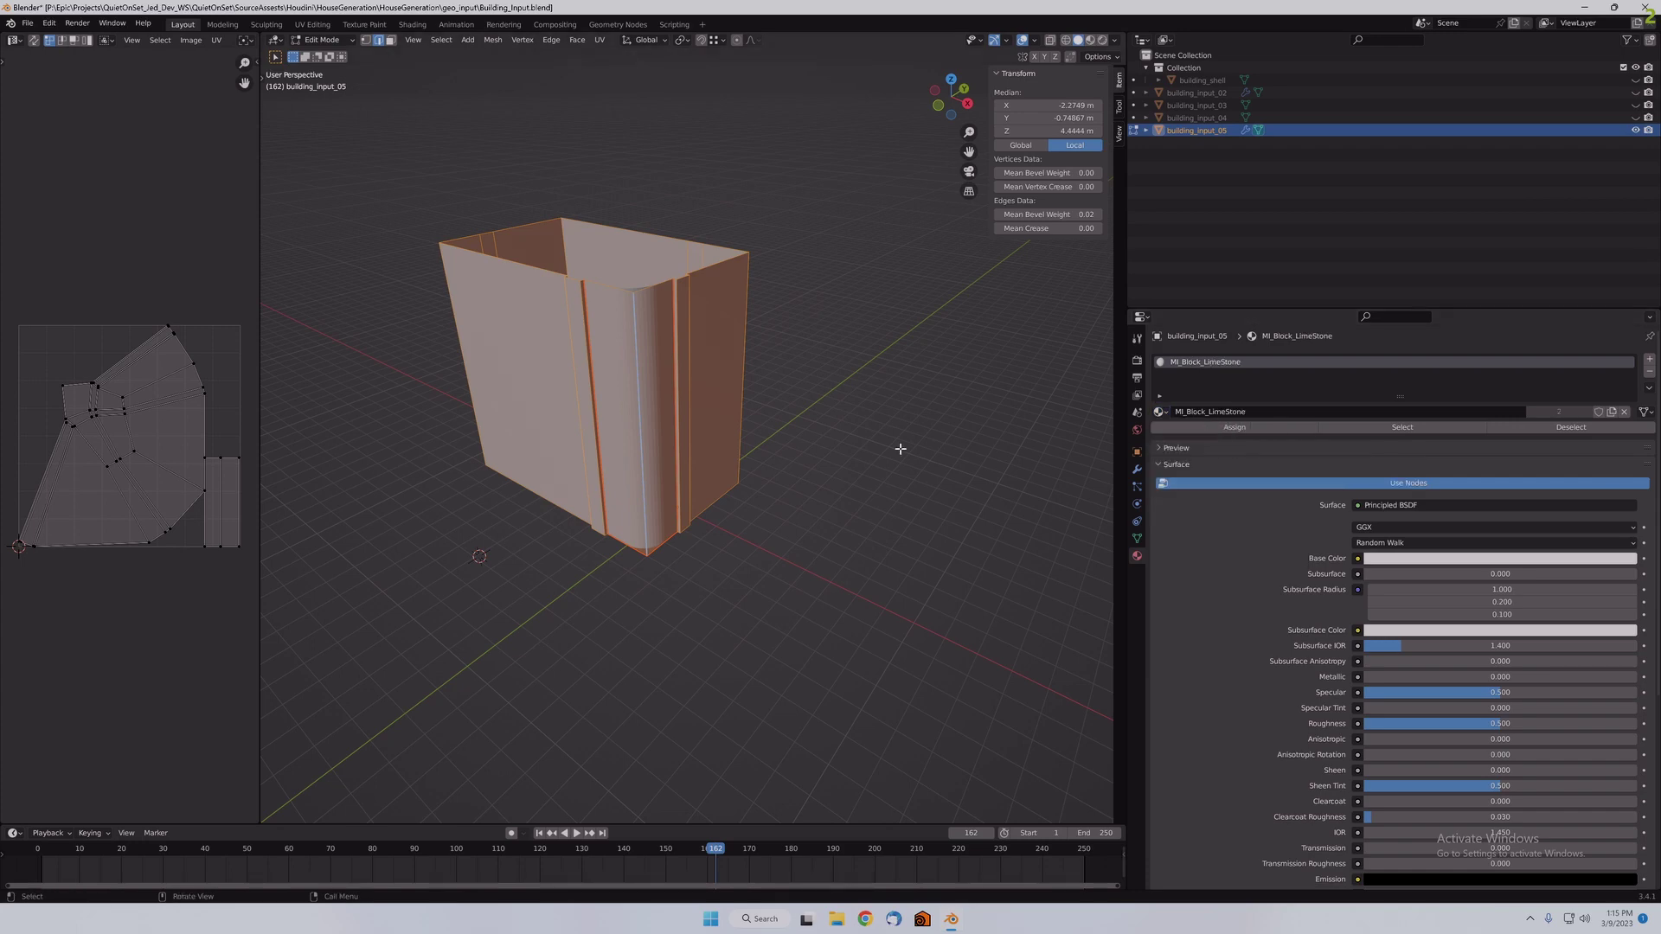
key(Tab)
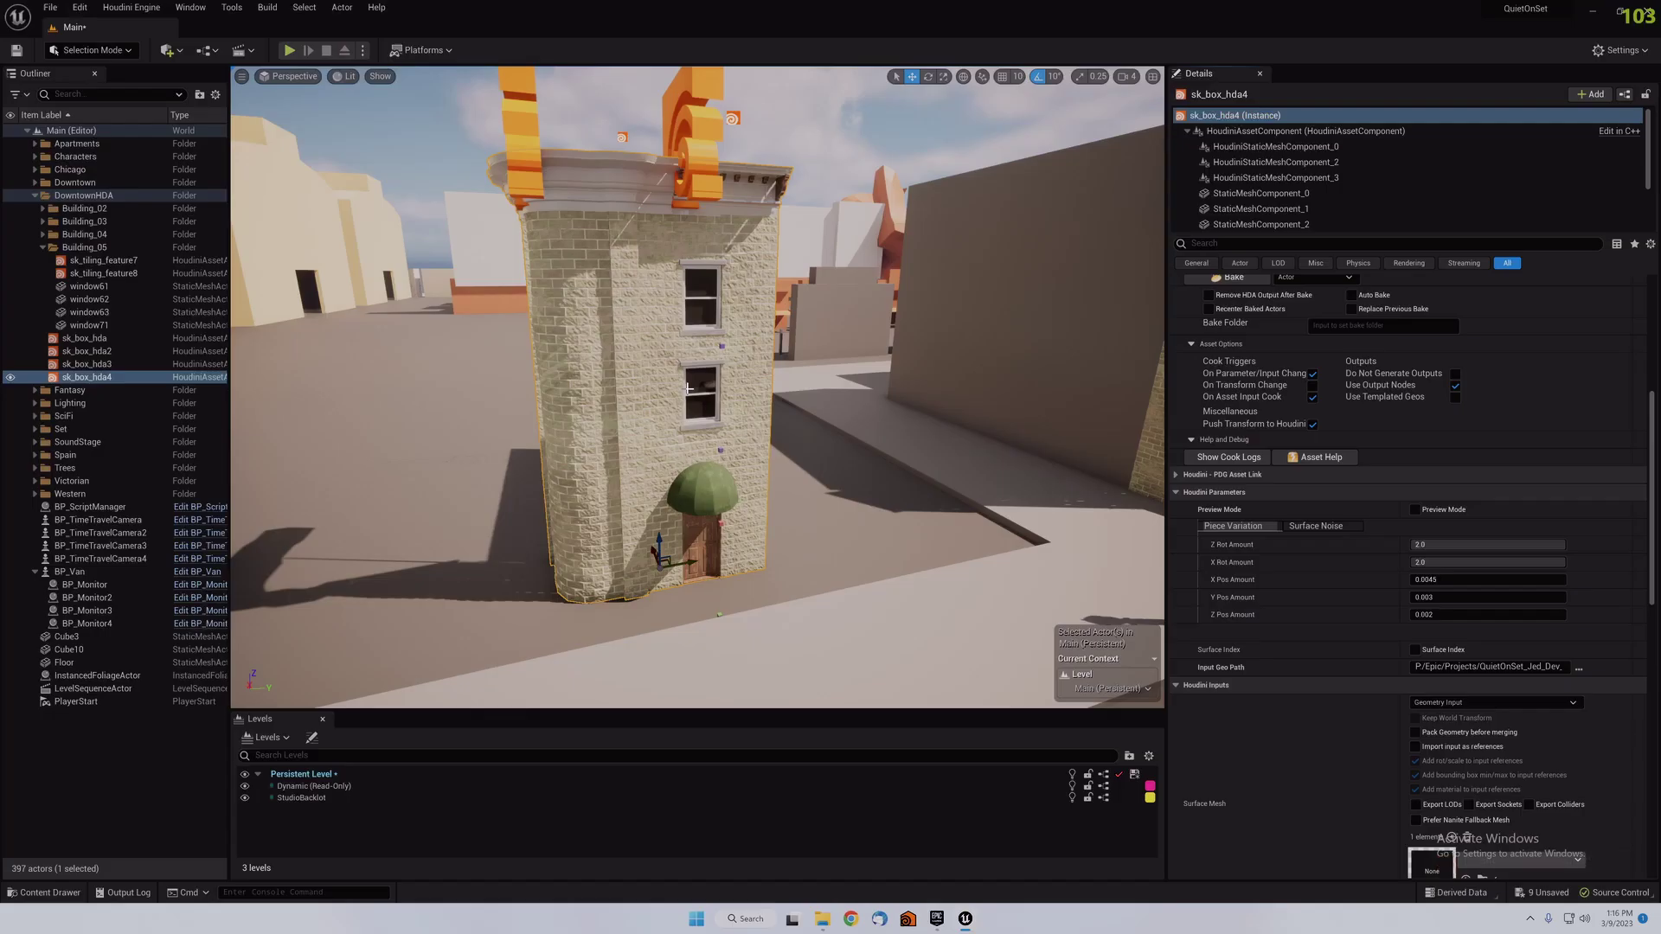
click(142, 748)
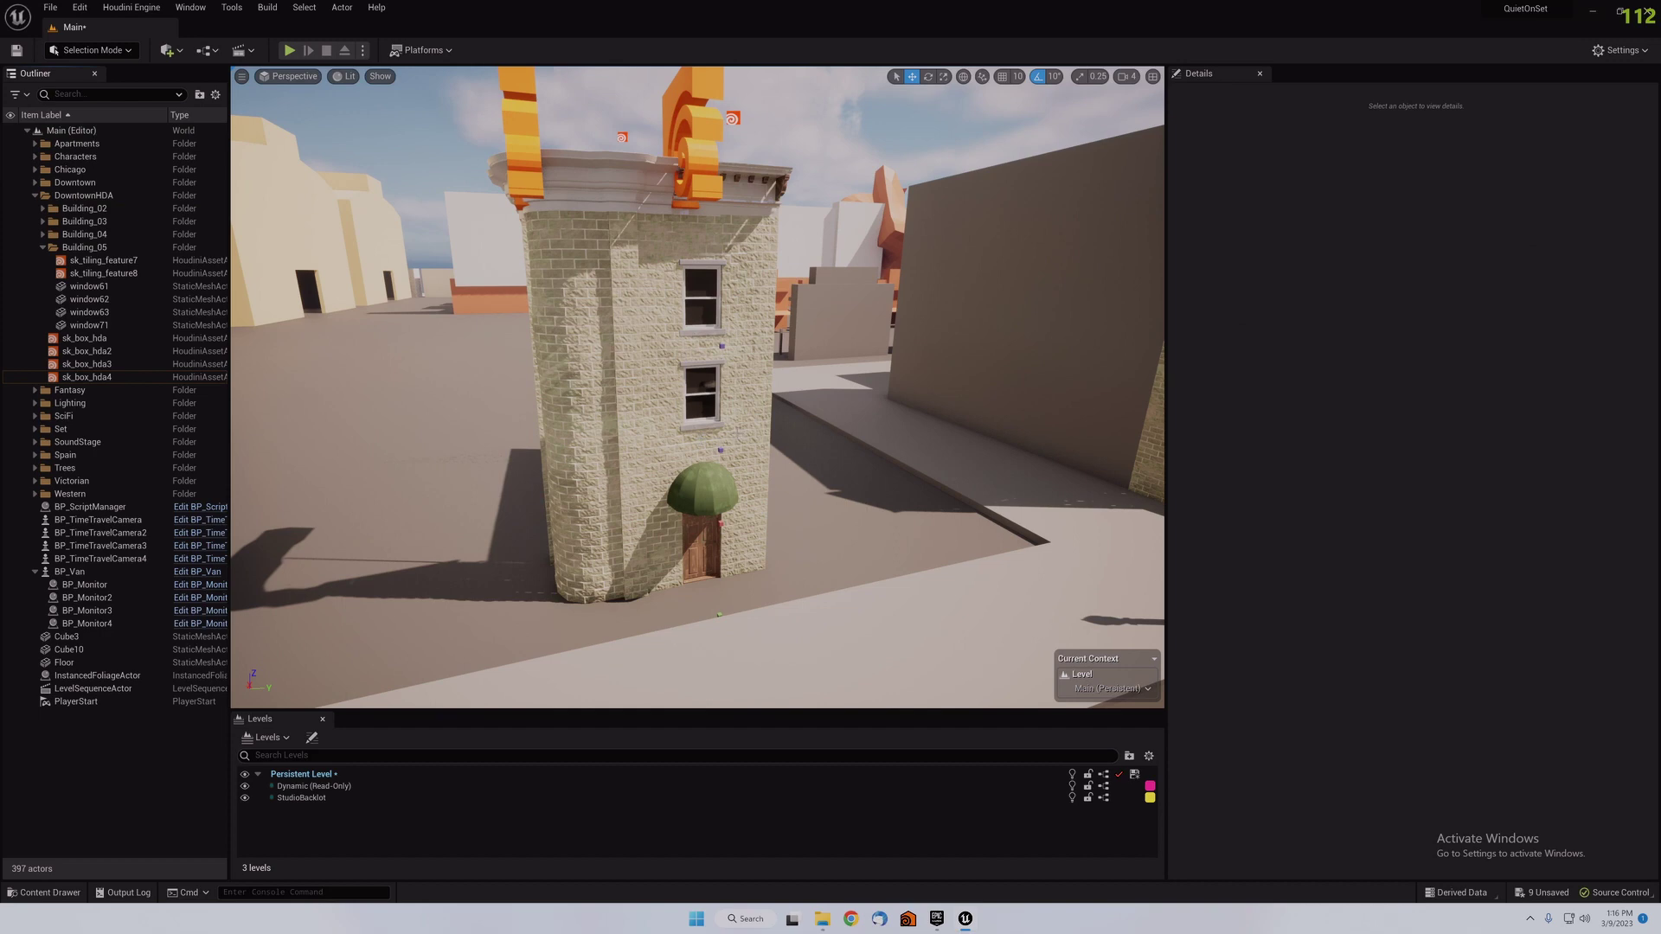
key(w)
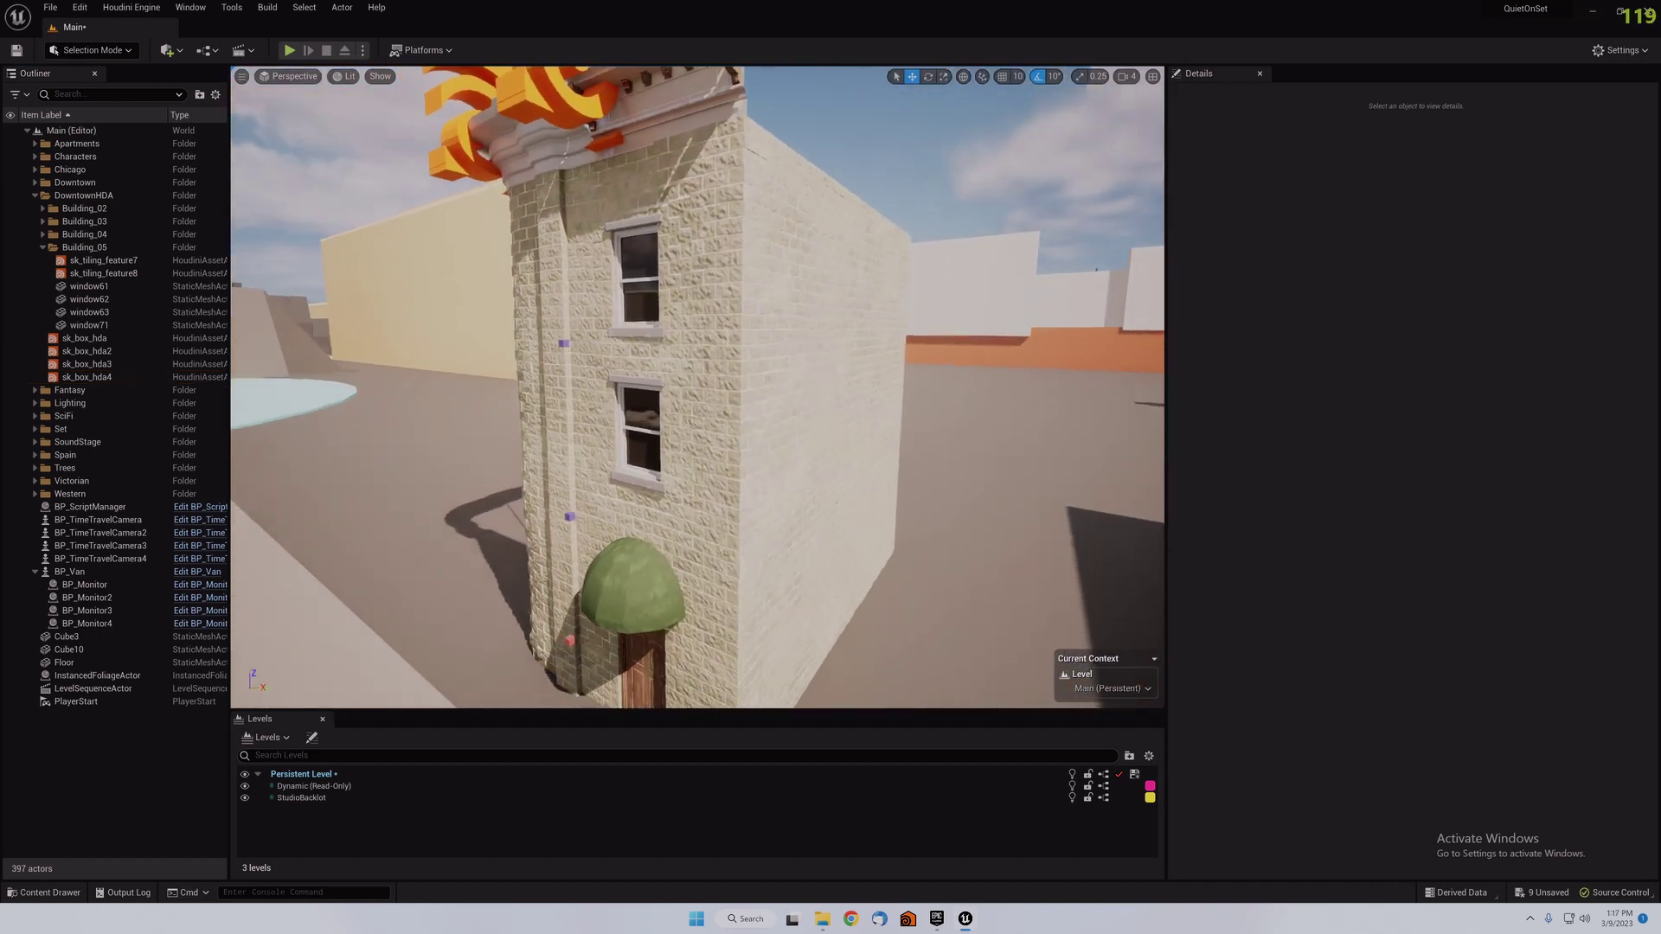
key(s)
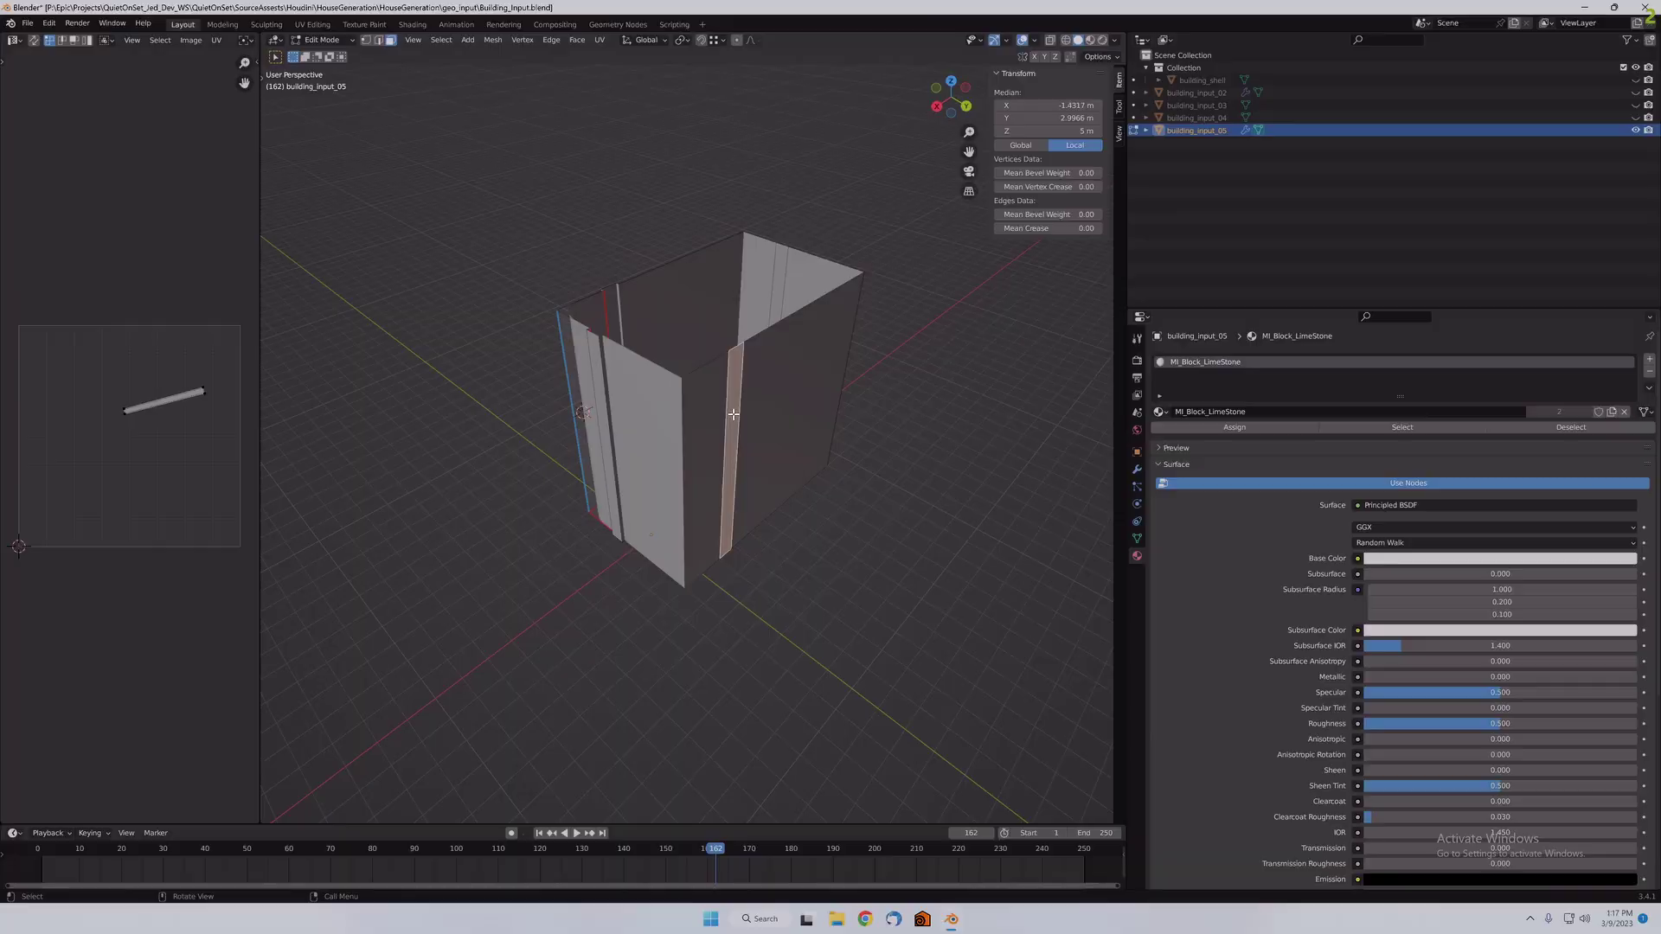
Step: Place the extruded wall panel and export building_input_05 over the existing input file
middle_drag(764, 461, 759, 443)
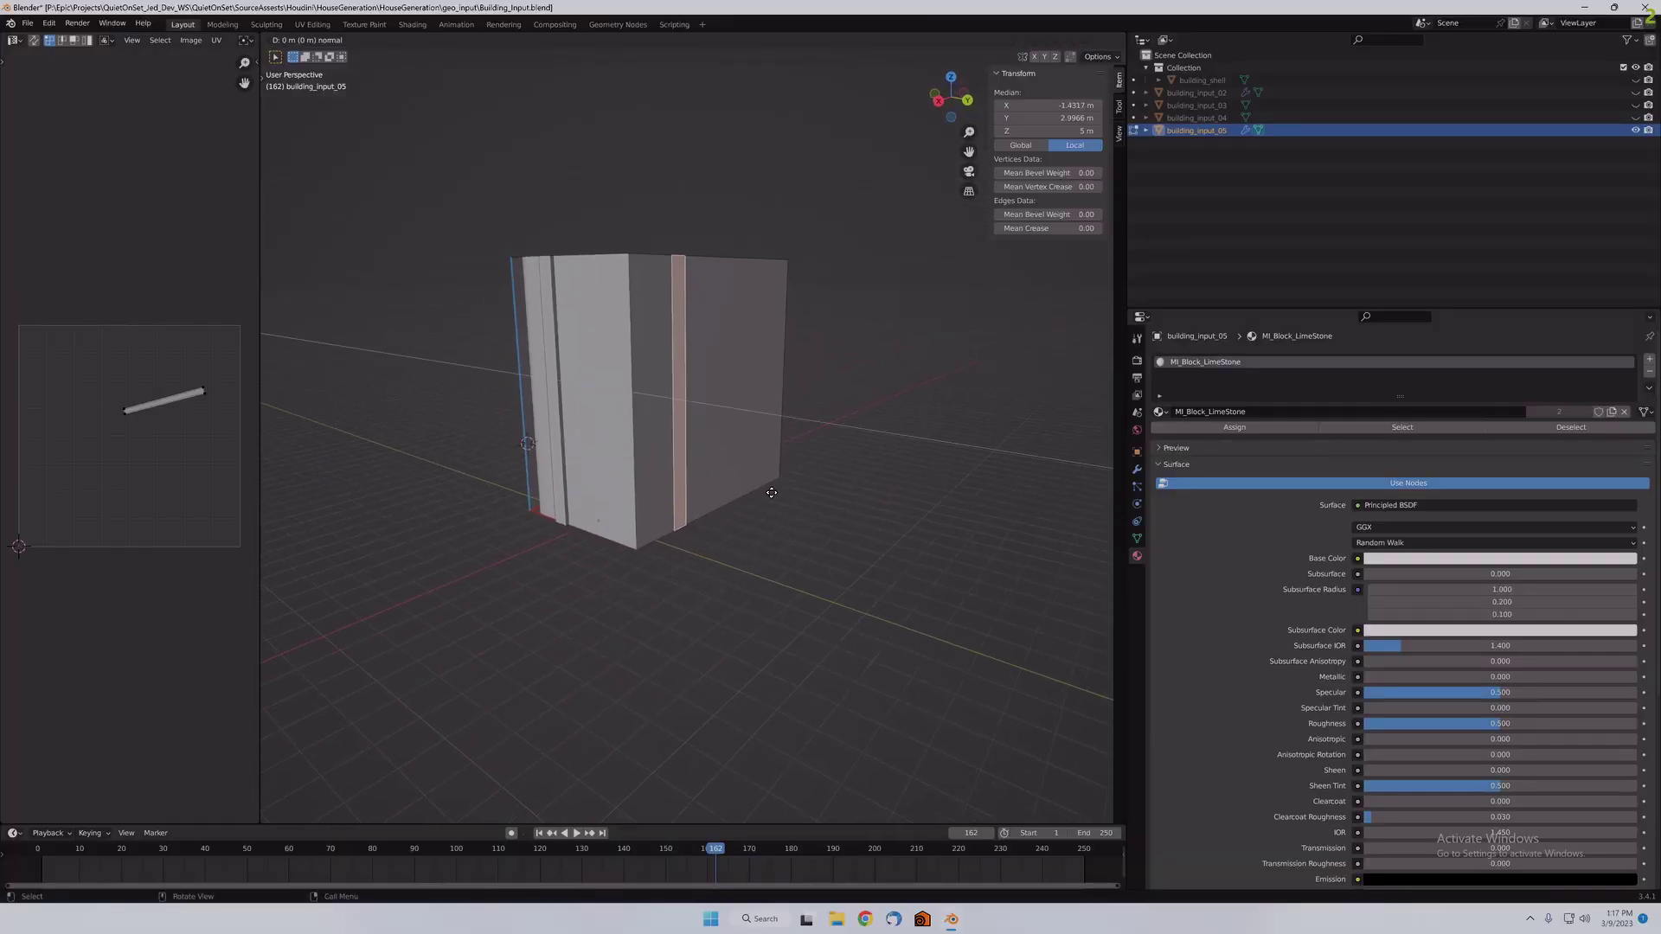
click(835, 506)
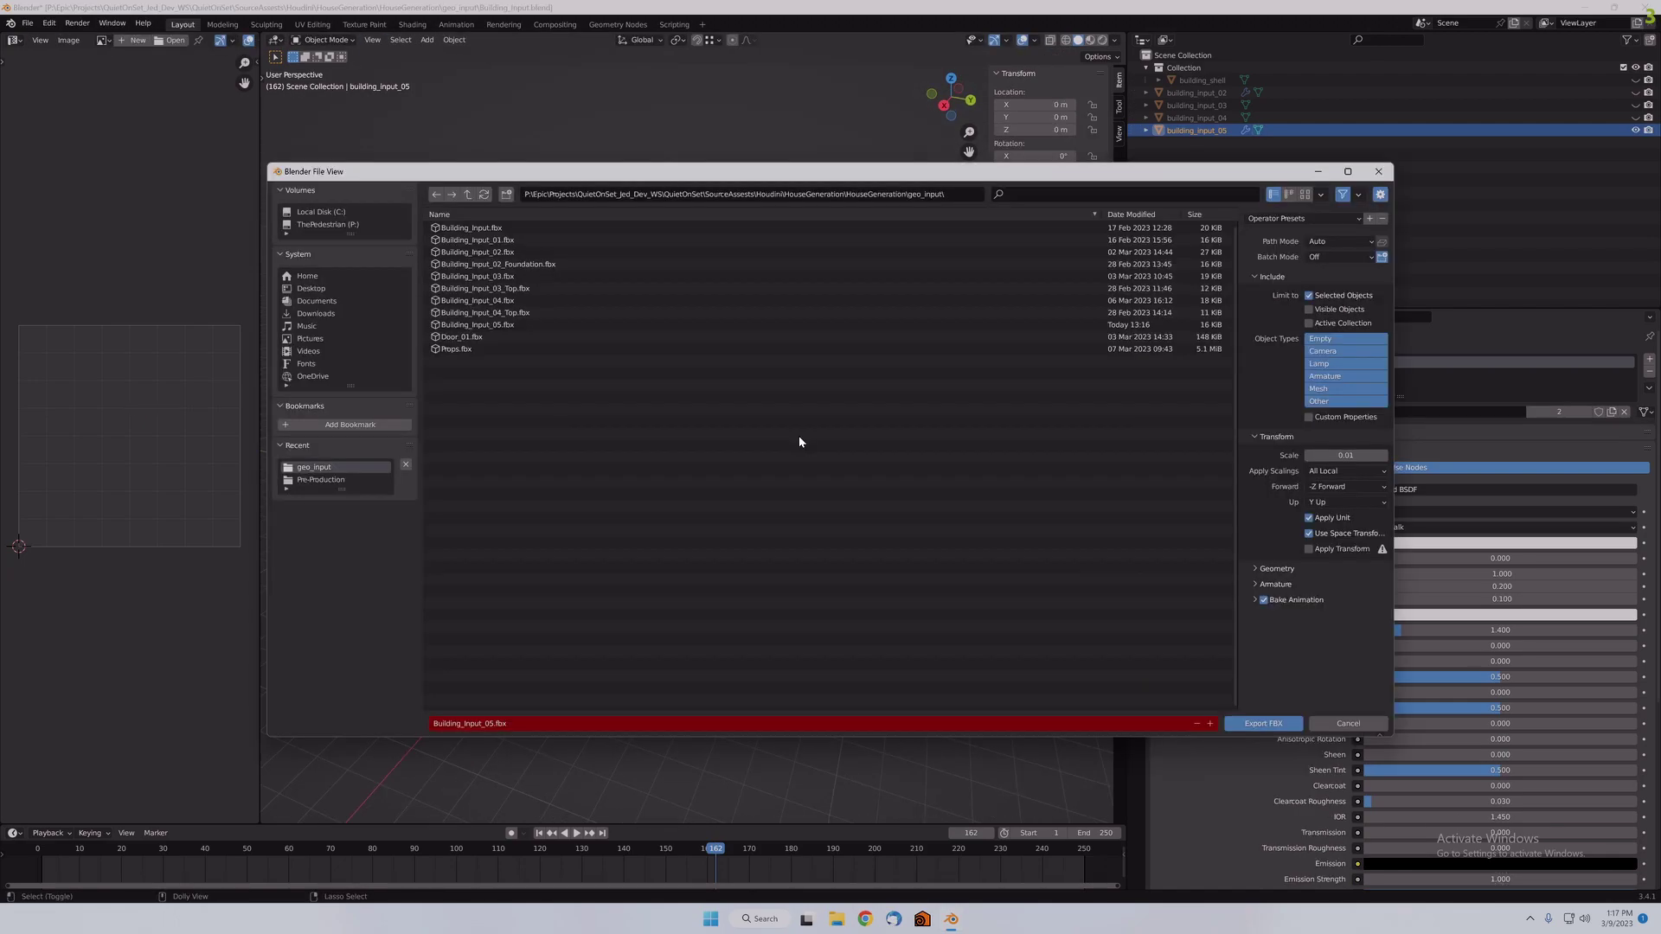
key(Return)
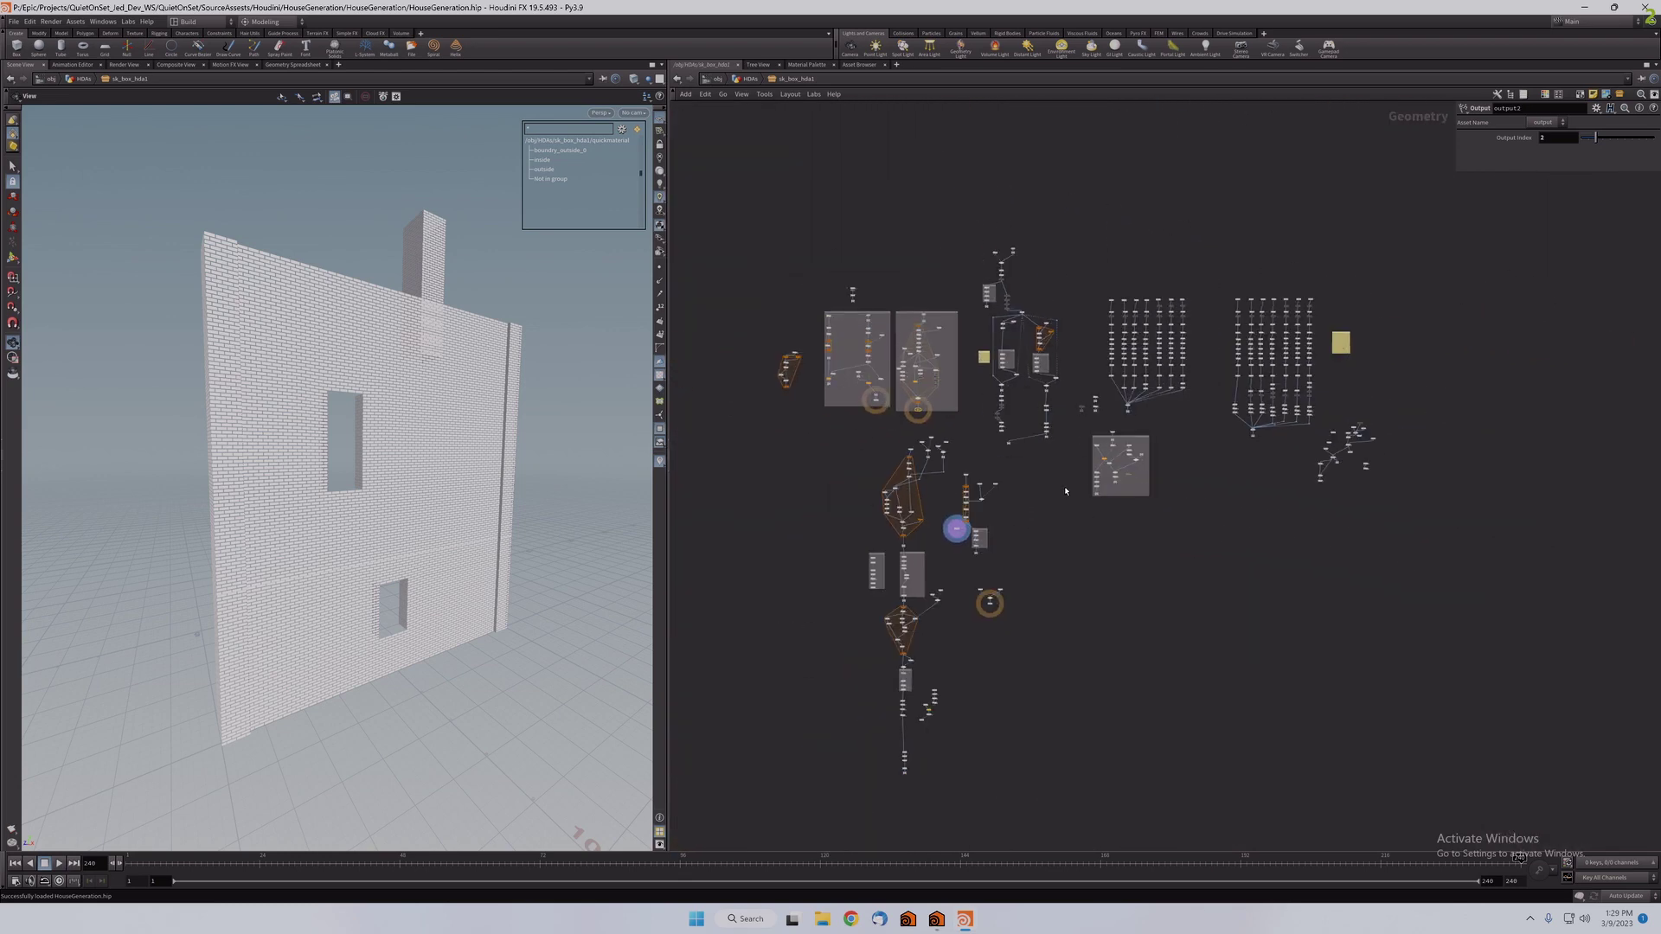
Step: Display the OUT_INPUT null's checker wall and turn it to face the camera
scroll(1042, 390, up, 10)
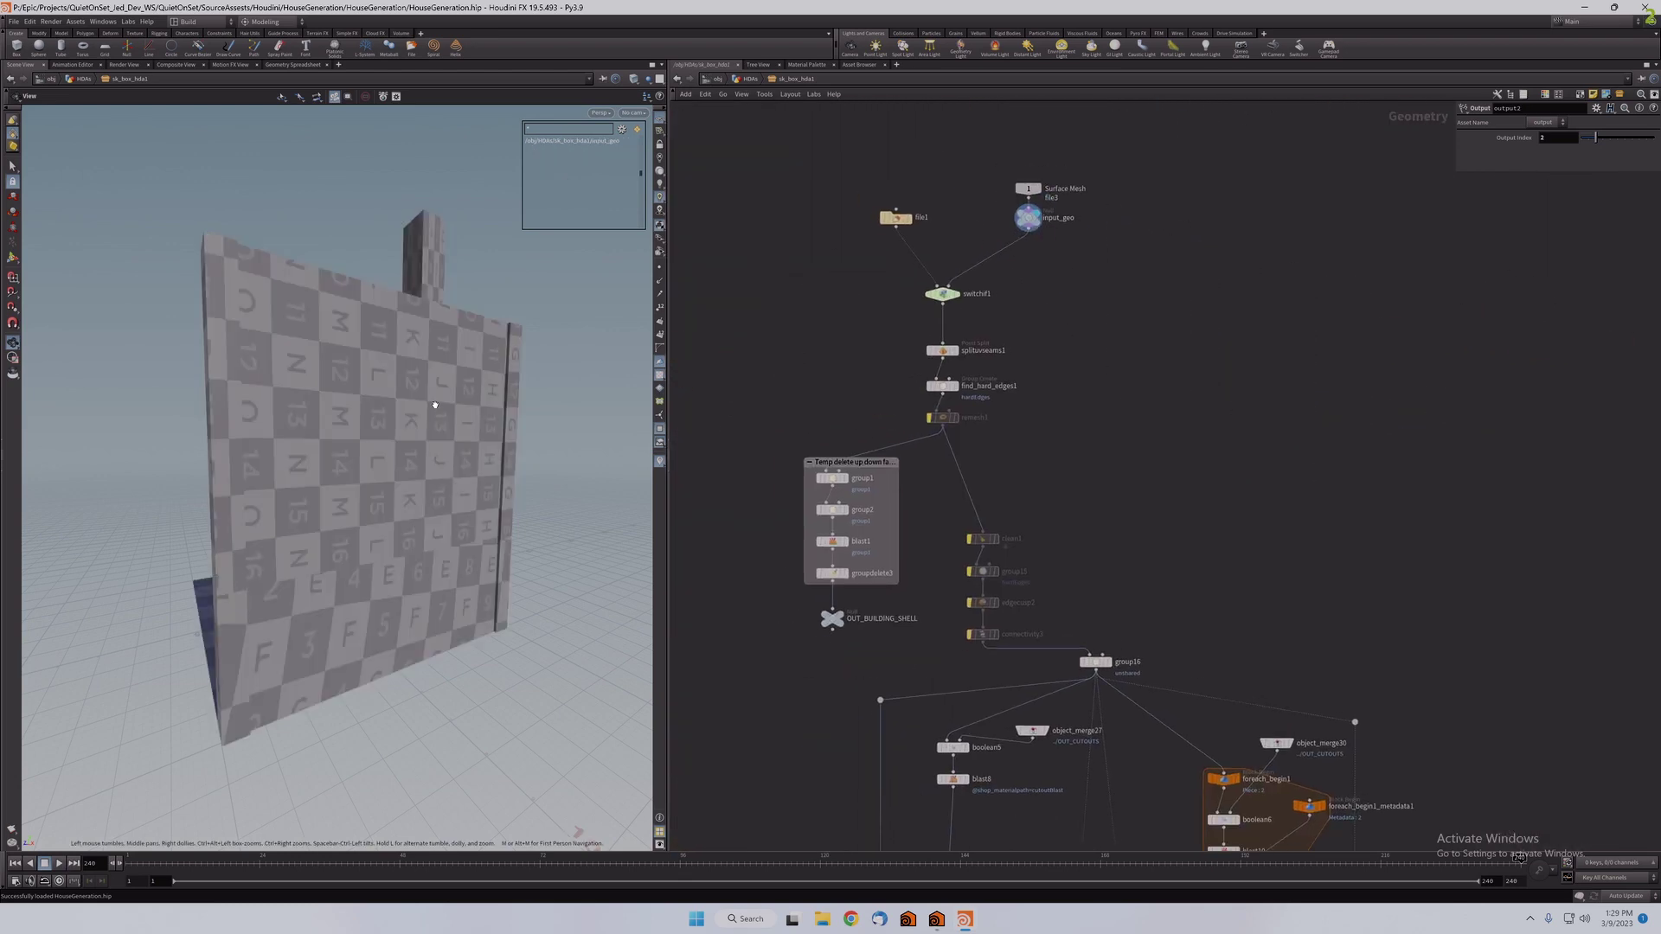
drag(435, 405, 366, 484)
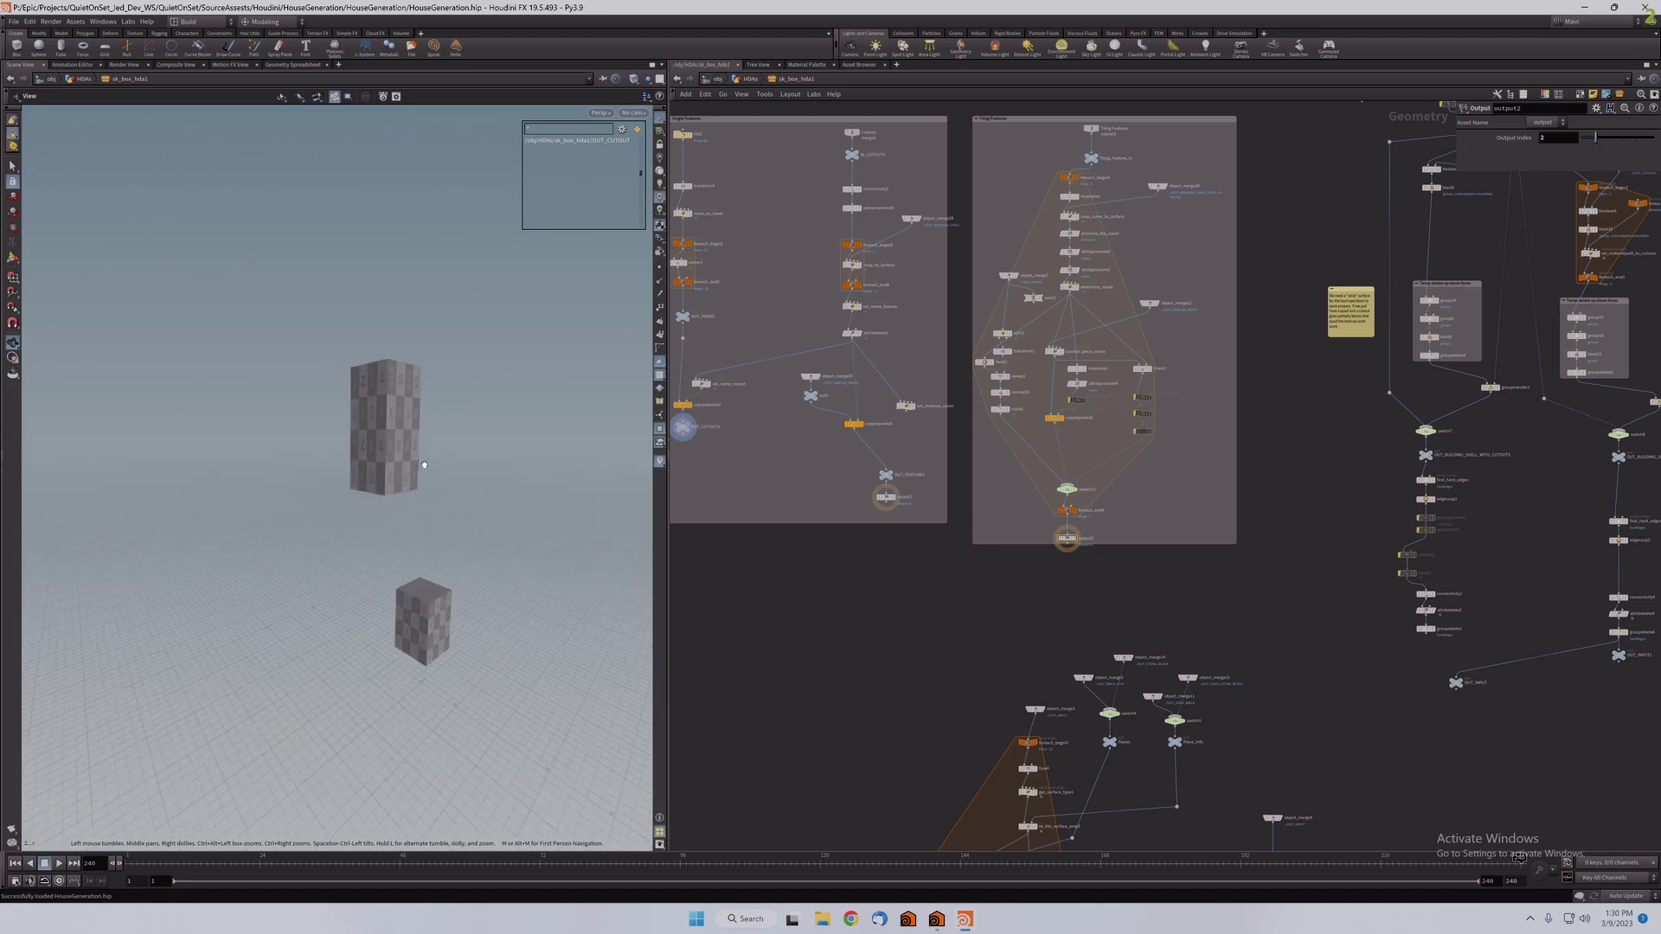
middle_drag(1549, 608, 968, 596)
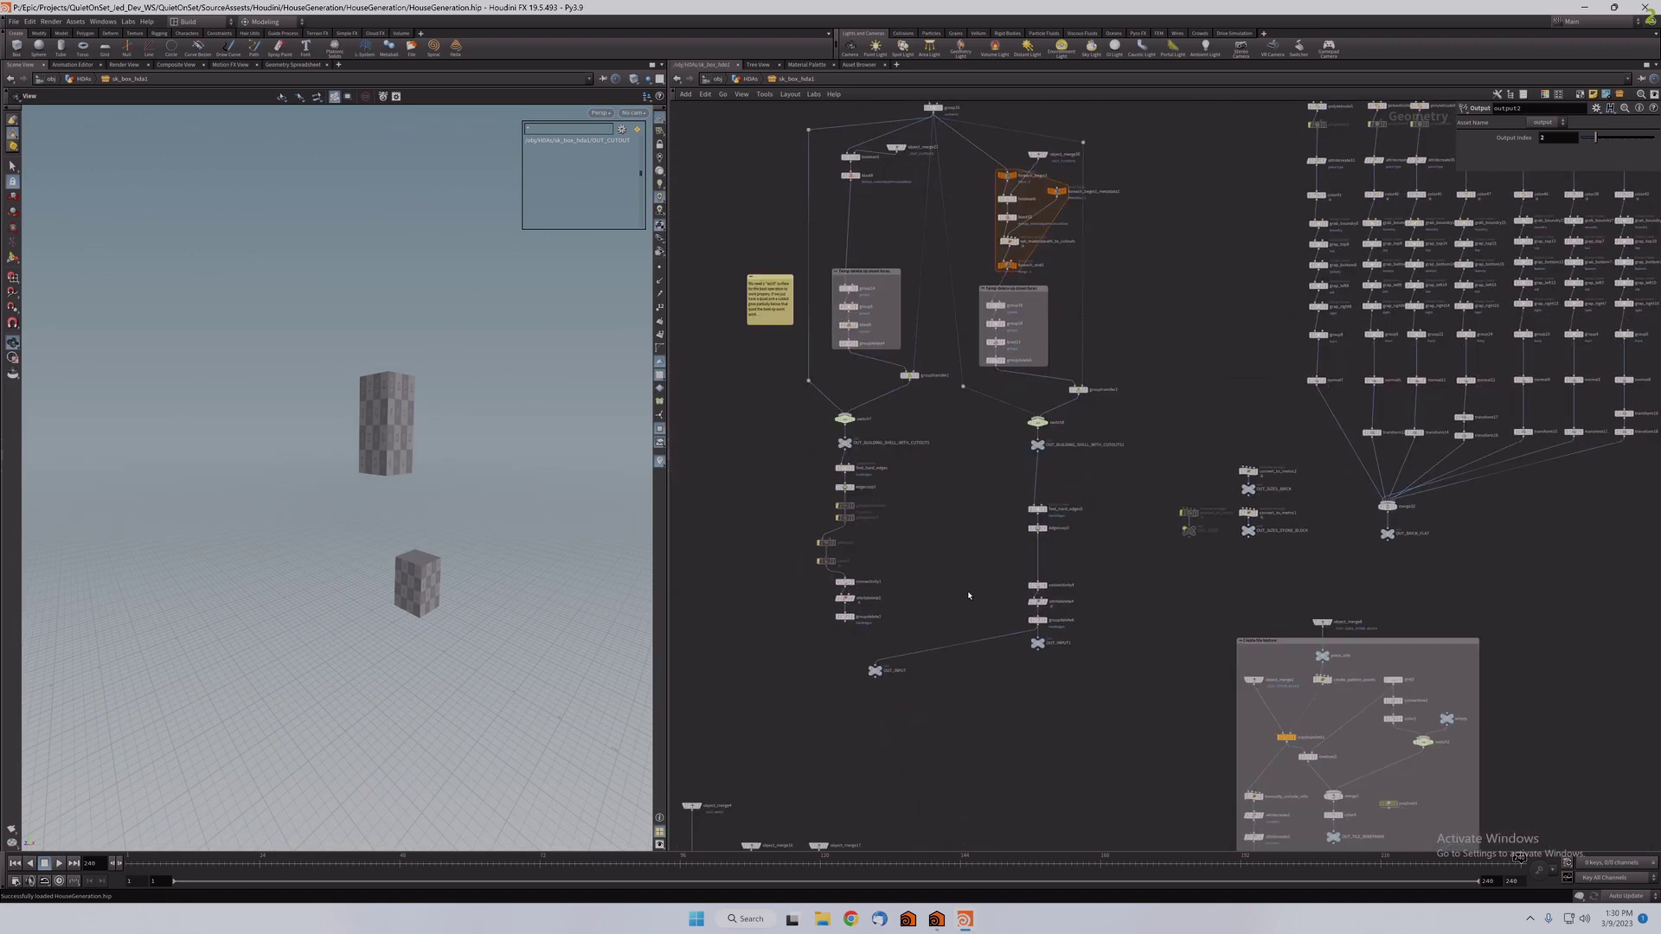
click(883, 671)
mouse_move(463, 461)
mouse_down()
mouse_move(311, 469)
mouse_move(407, 458)
mouse_move(460, 487)
mouse_up()
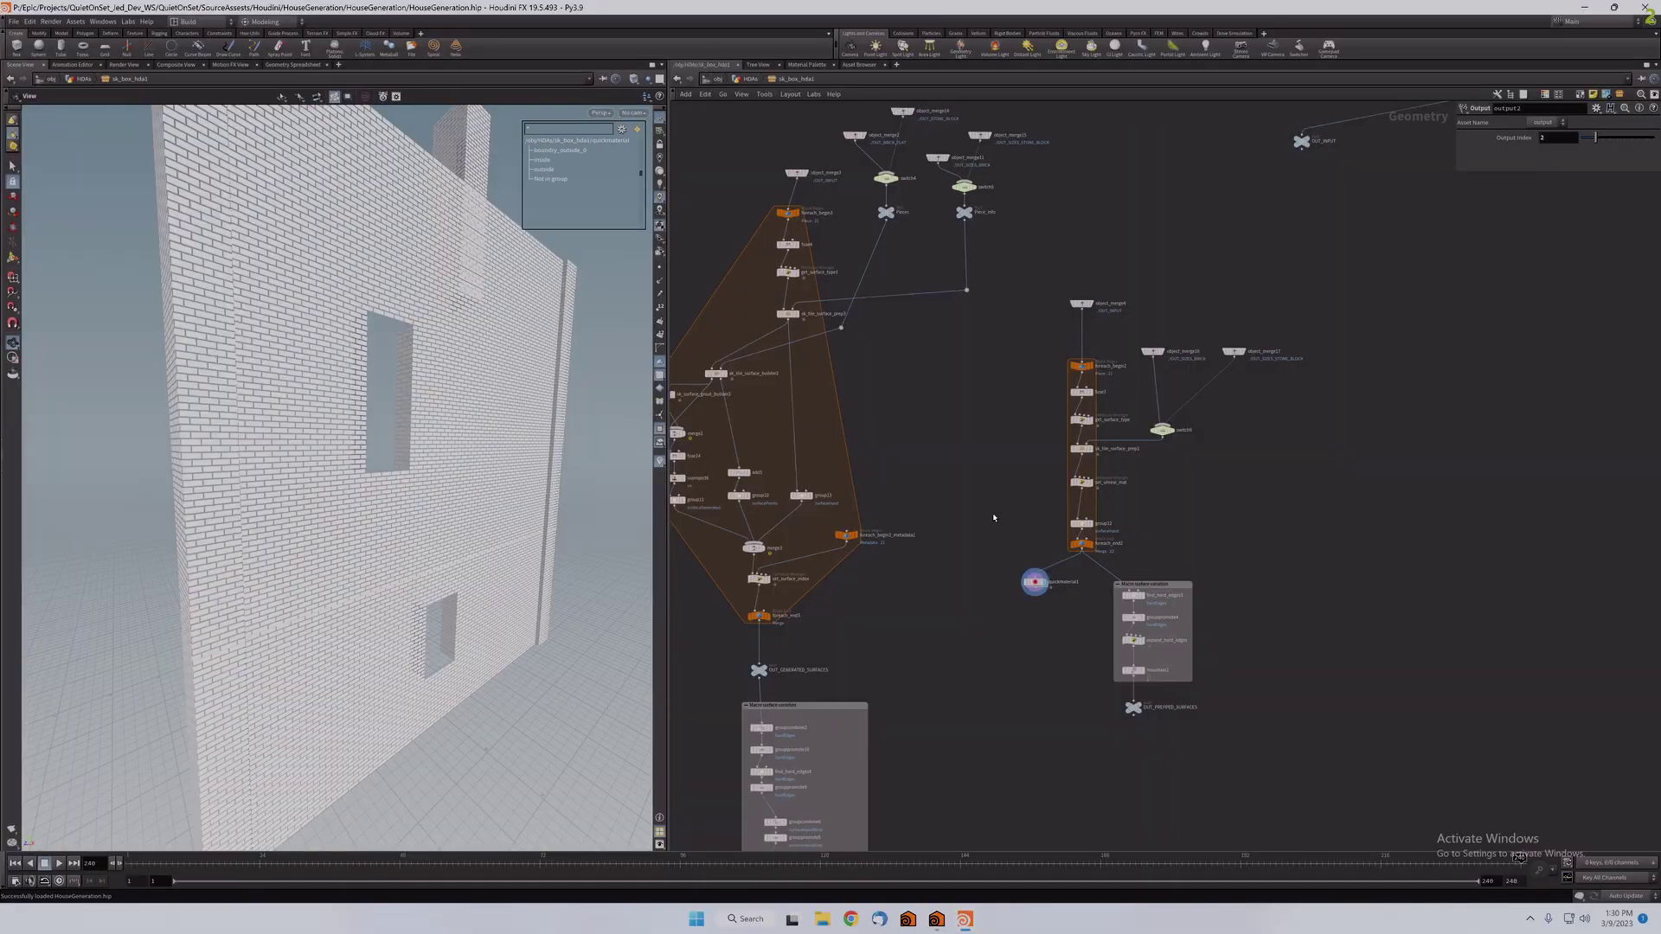
Step: Orbit the viewport to inspect the bricks continuing into the window opening's side
drag(476, 520, 477, 384)
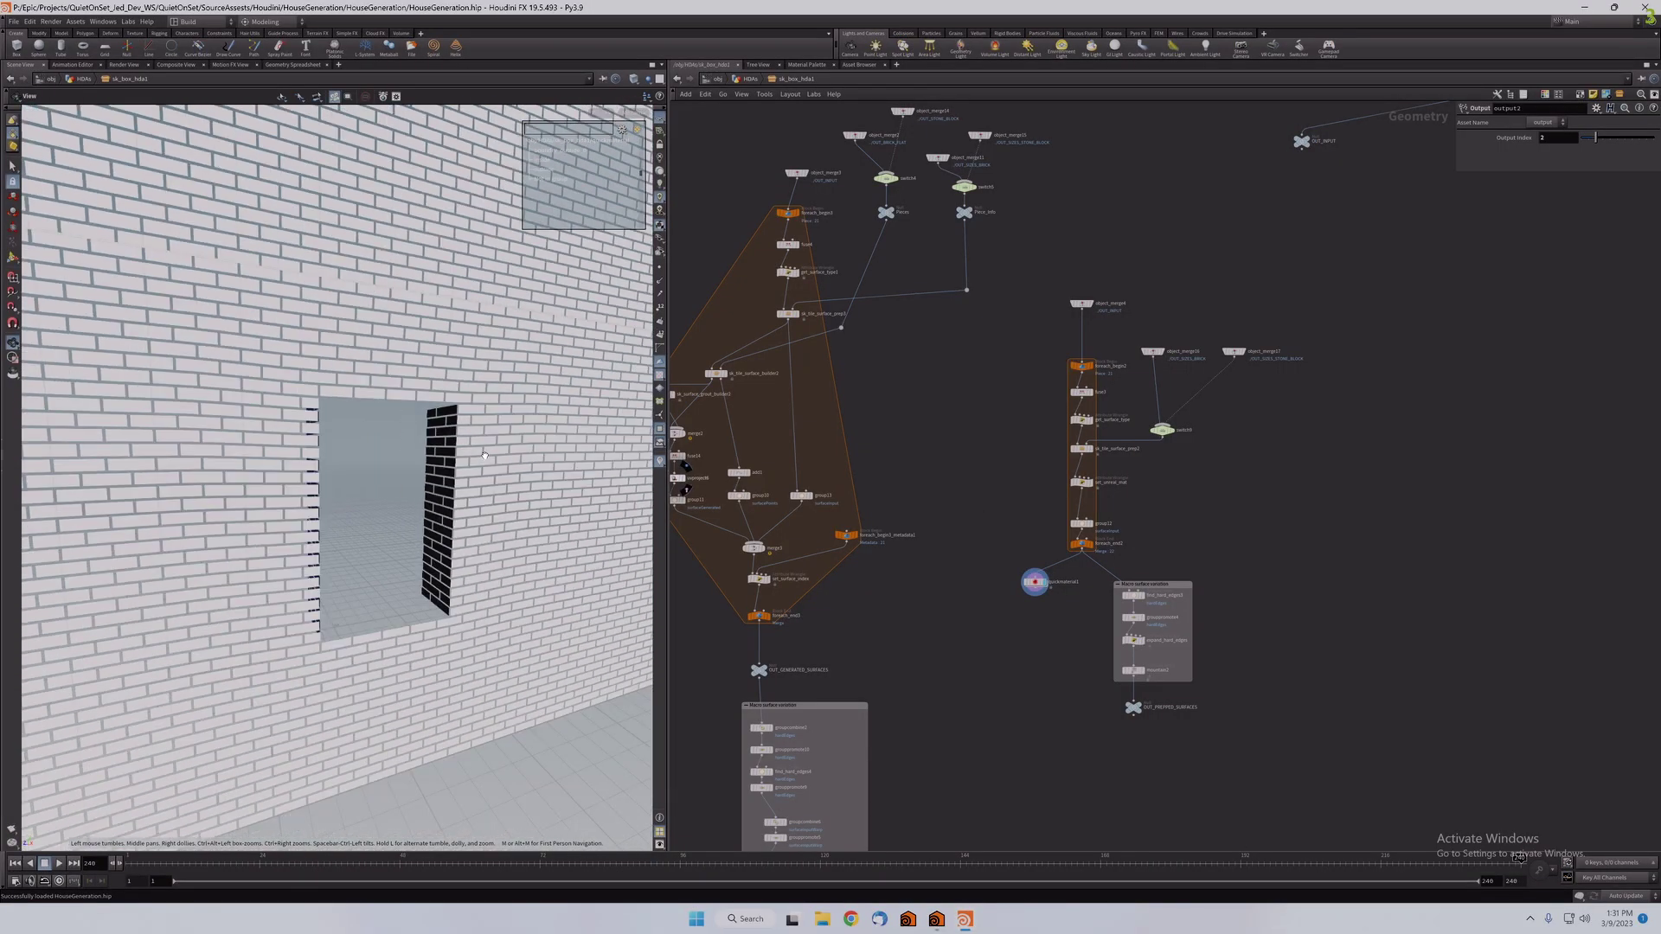
drag(496, 466, 486, 462)
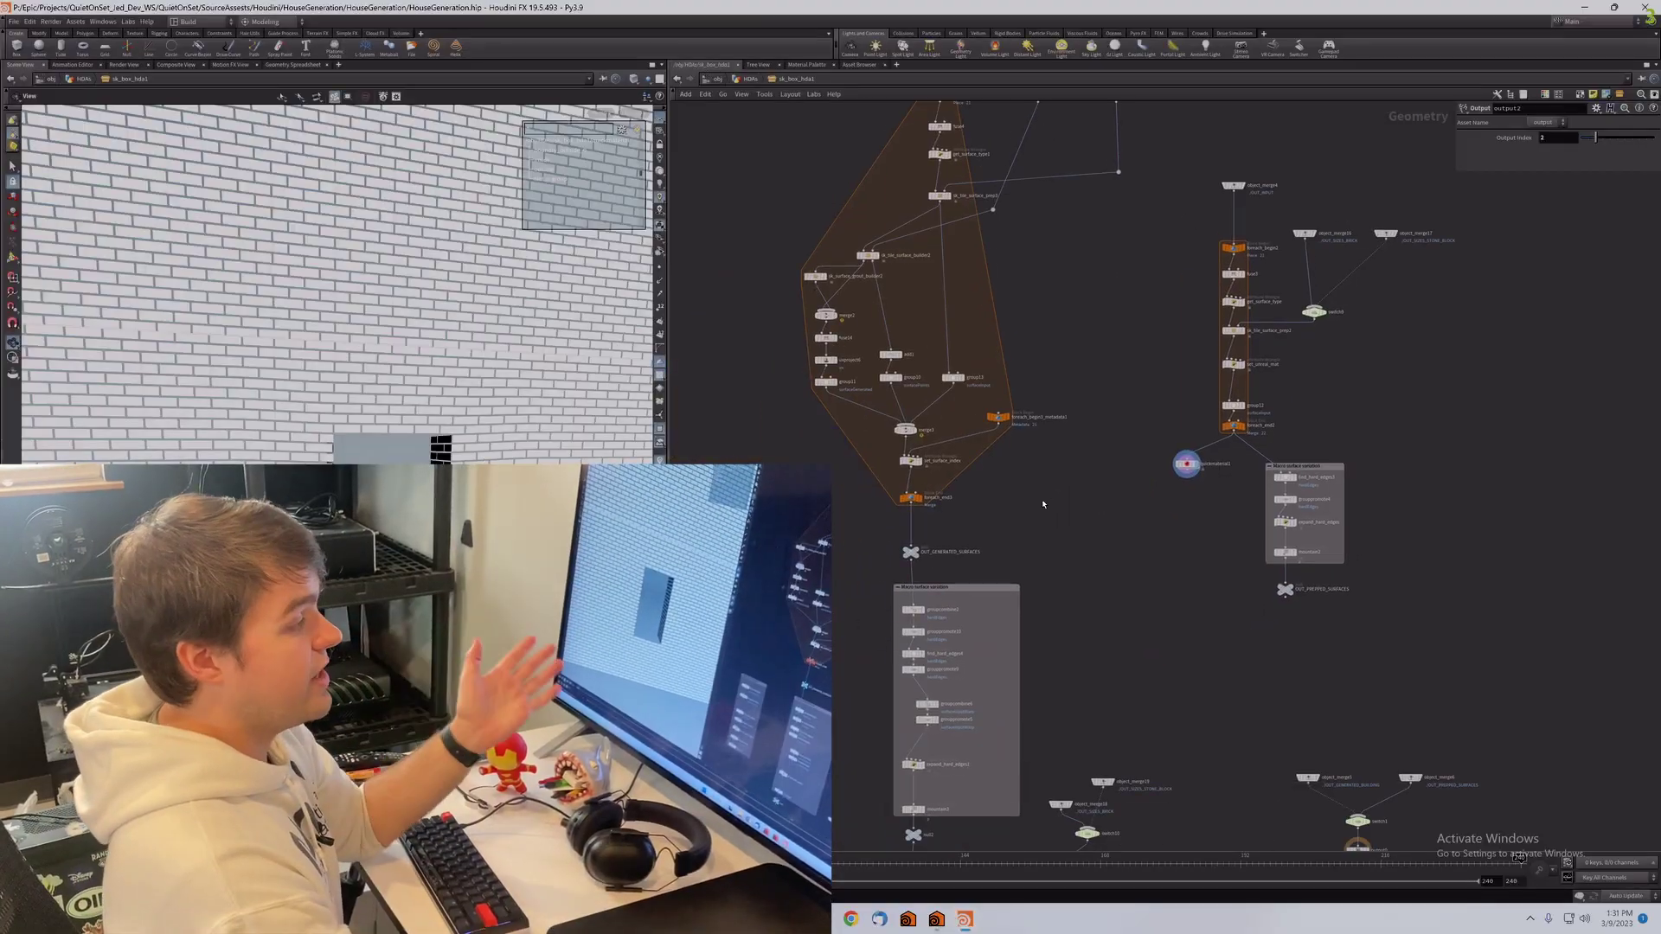
Step: Display OUT_GENERATED_SURFACES and orbit close around the yellow brick wall and its window openings
click(926, 552)
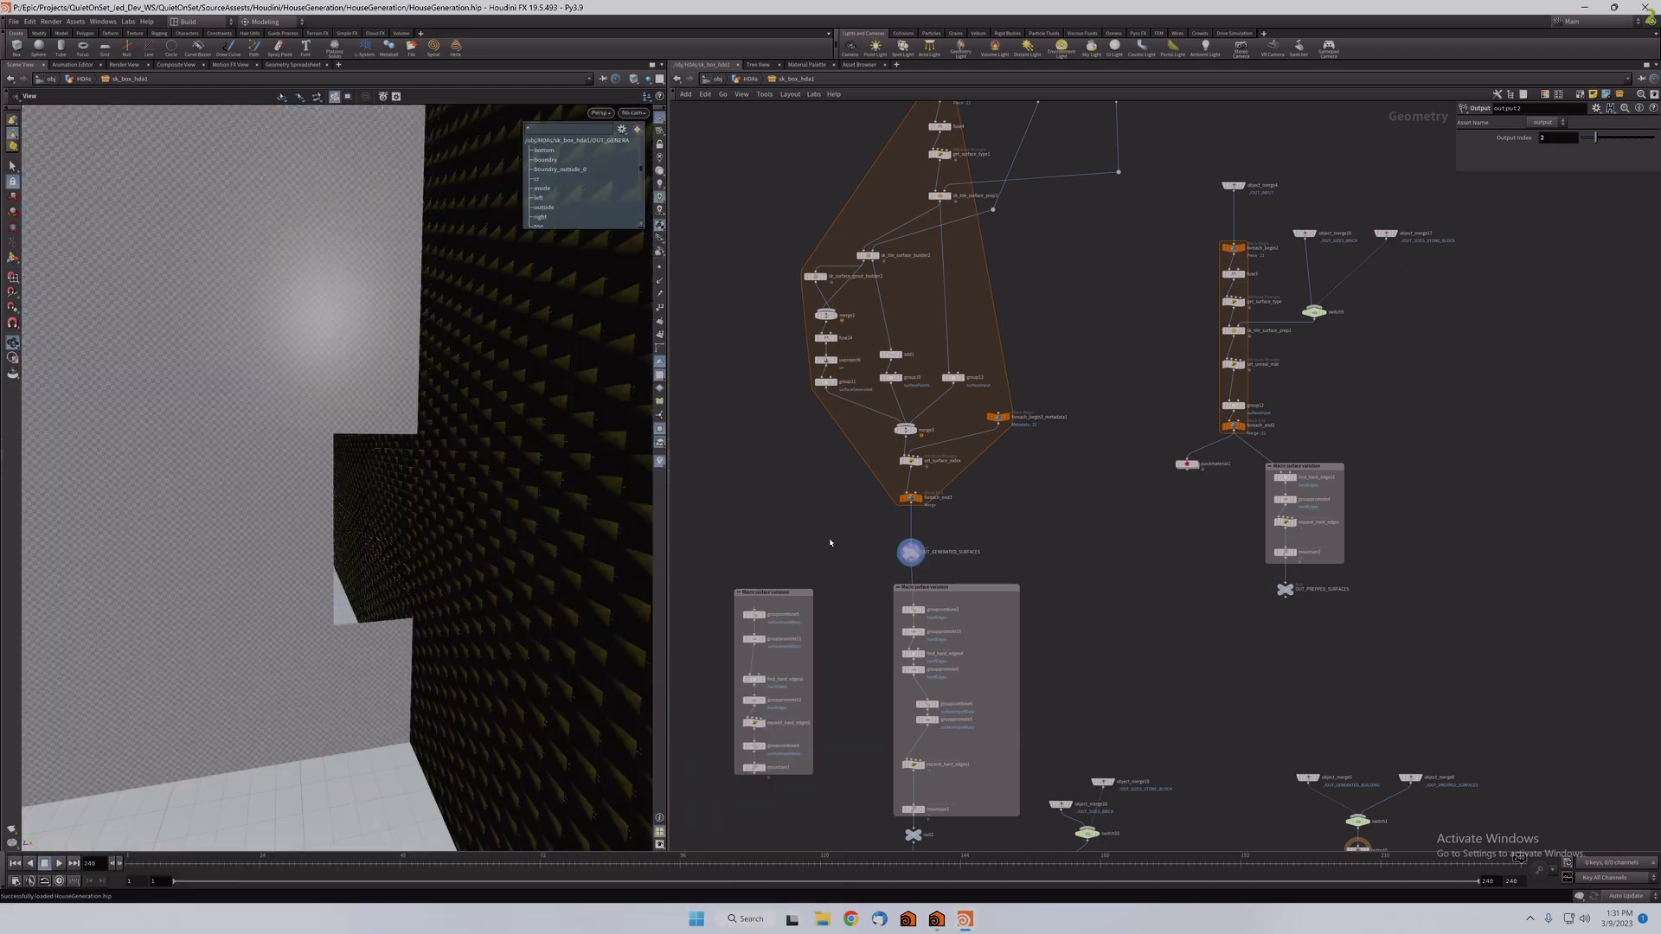
drag(594, 459, 509, 359)
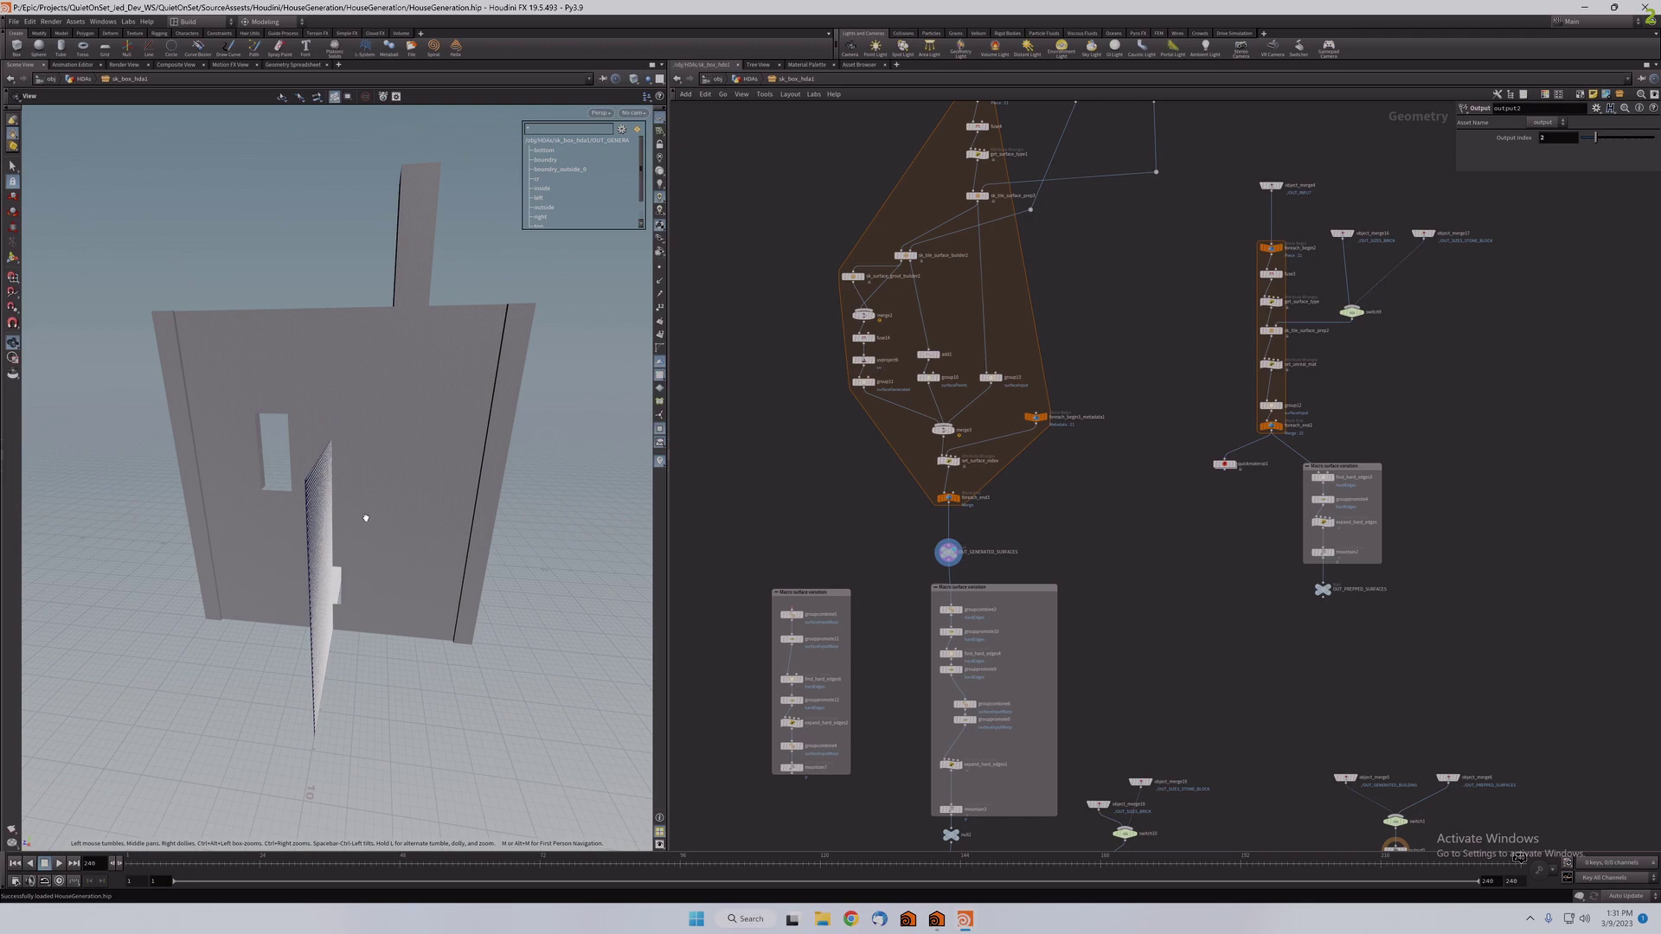
right_drag(319, 505, 440, 500)
drag(439, 495, 399, 404)
middle_drag(1093, 613, 1099, 341)
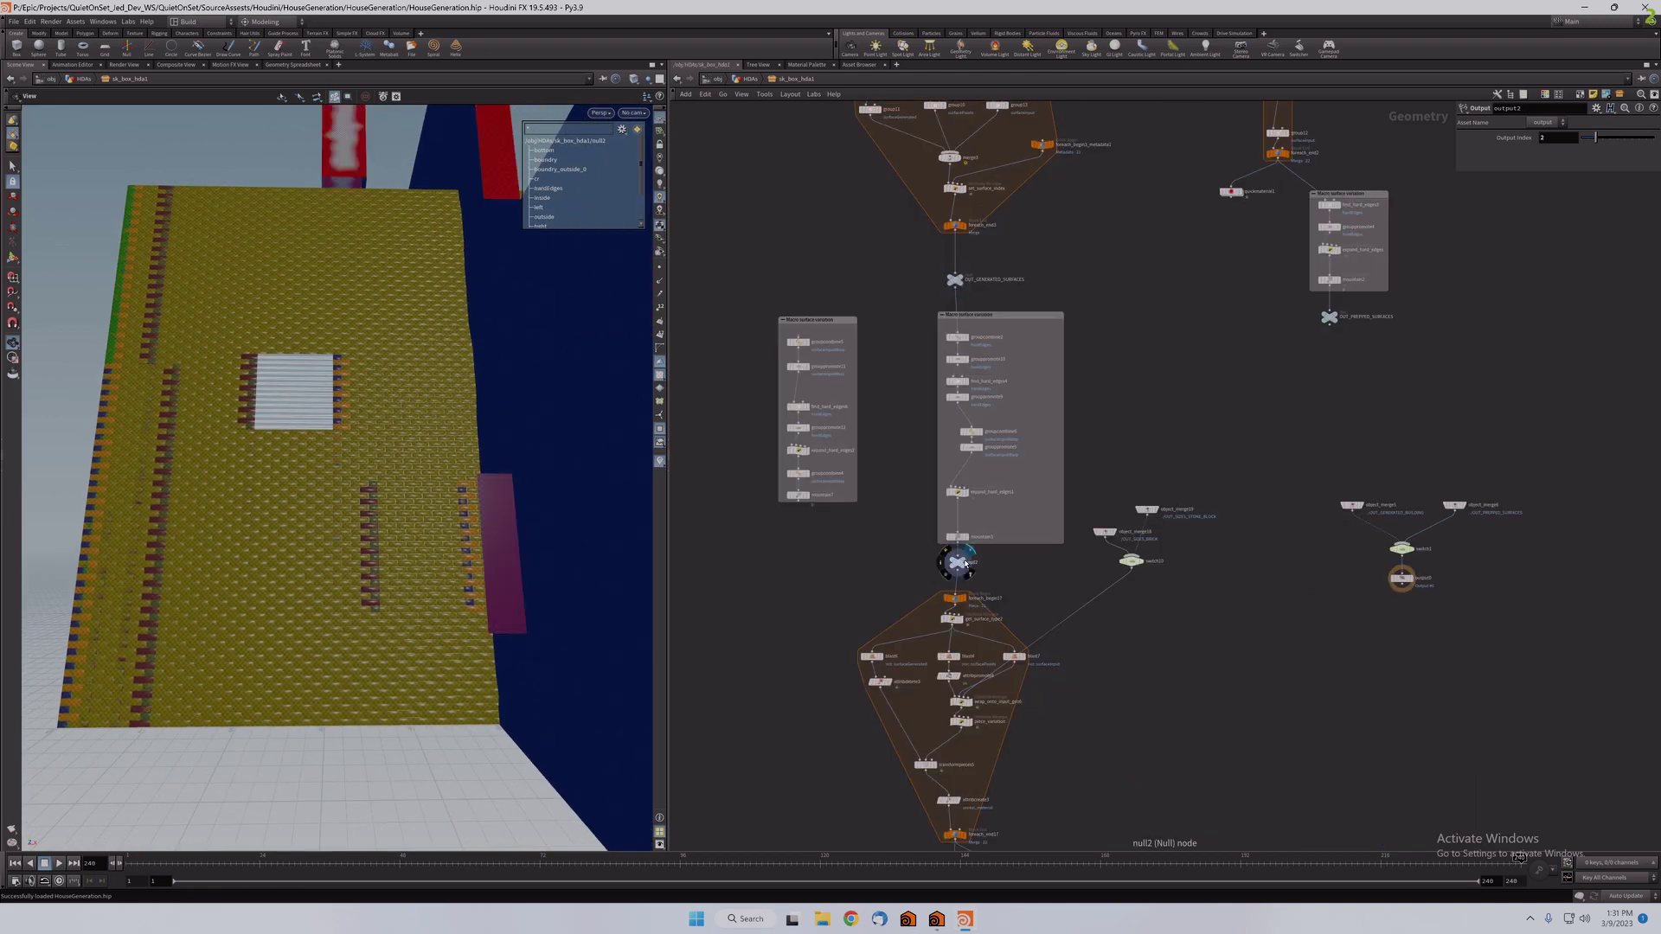
drag(389, 450, 473, 439)
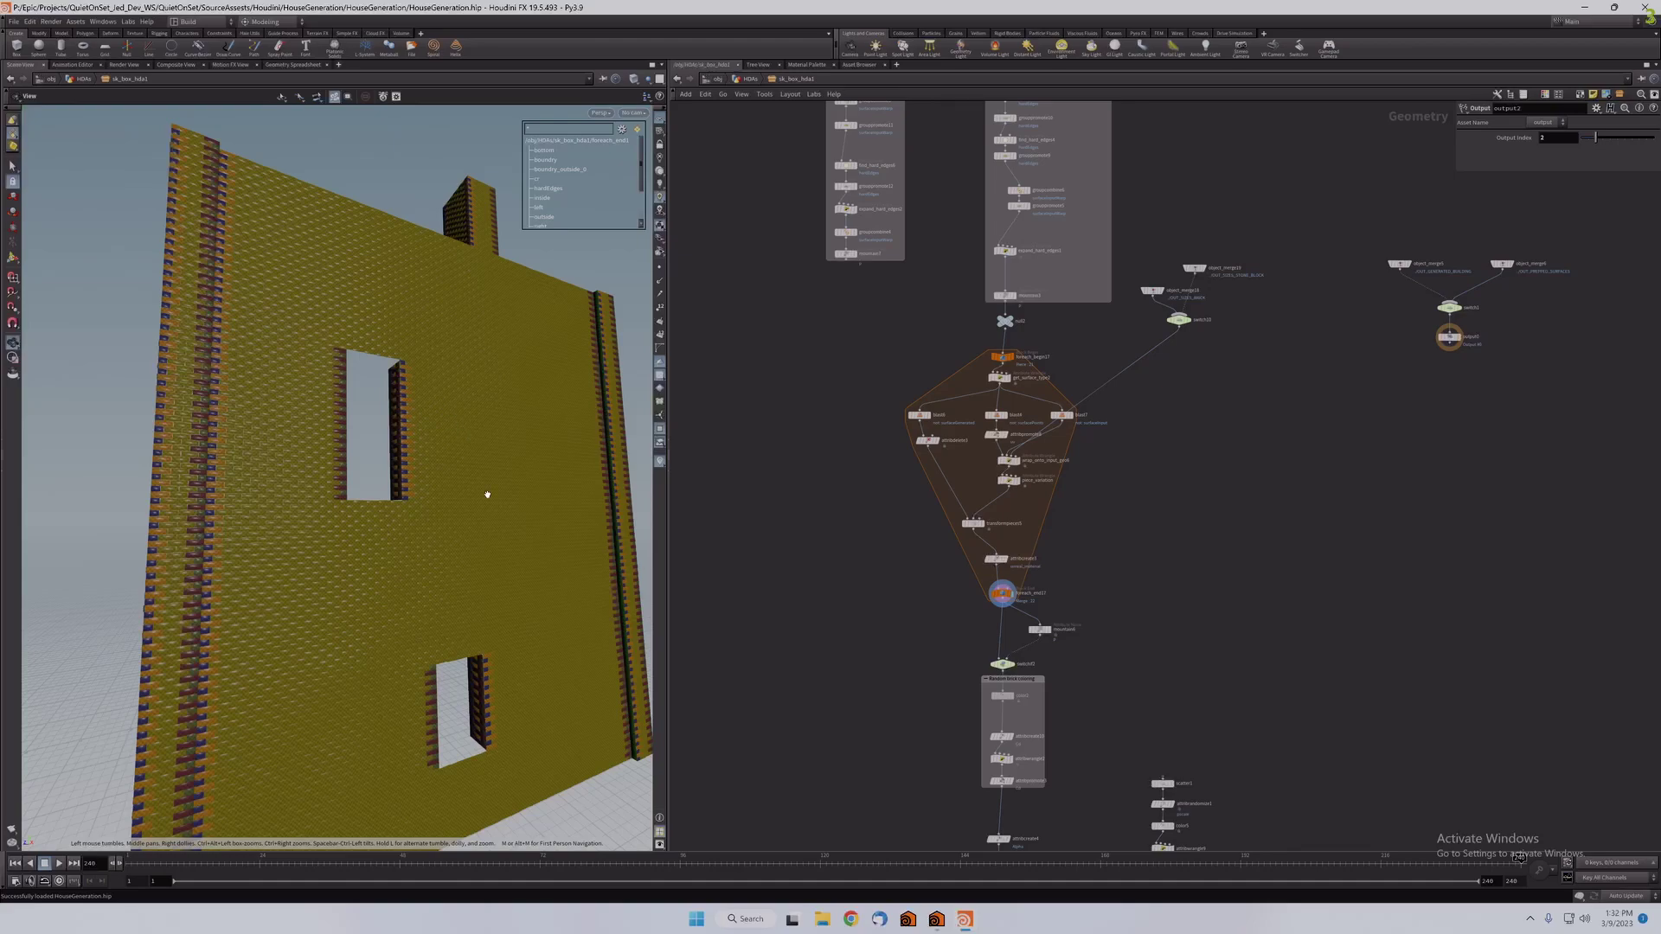
Step: Preview attribpromote3 to see the random per-brick colour variation
scroll(487, 495, up, 10)
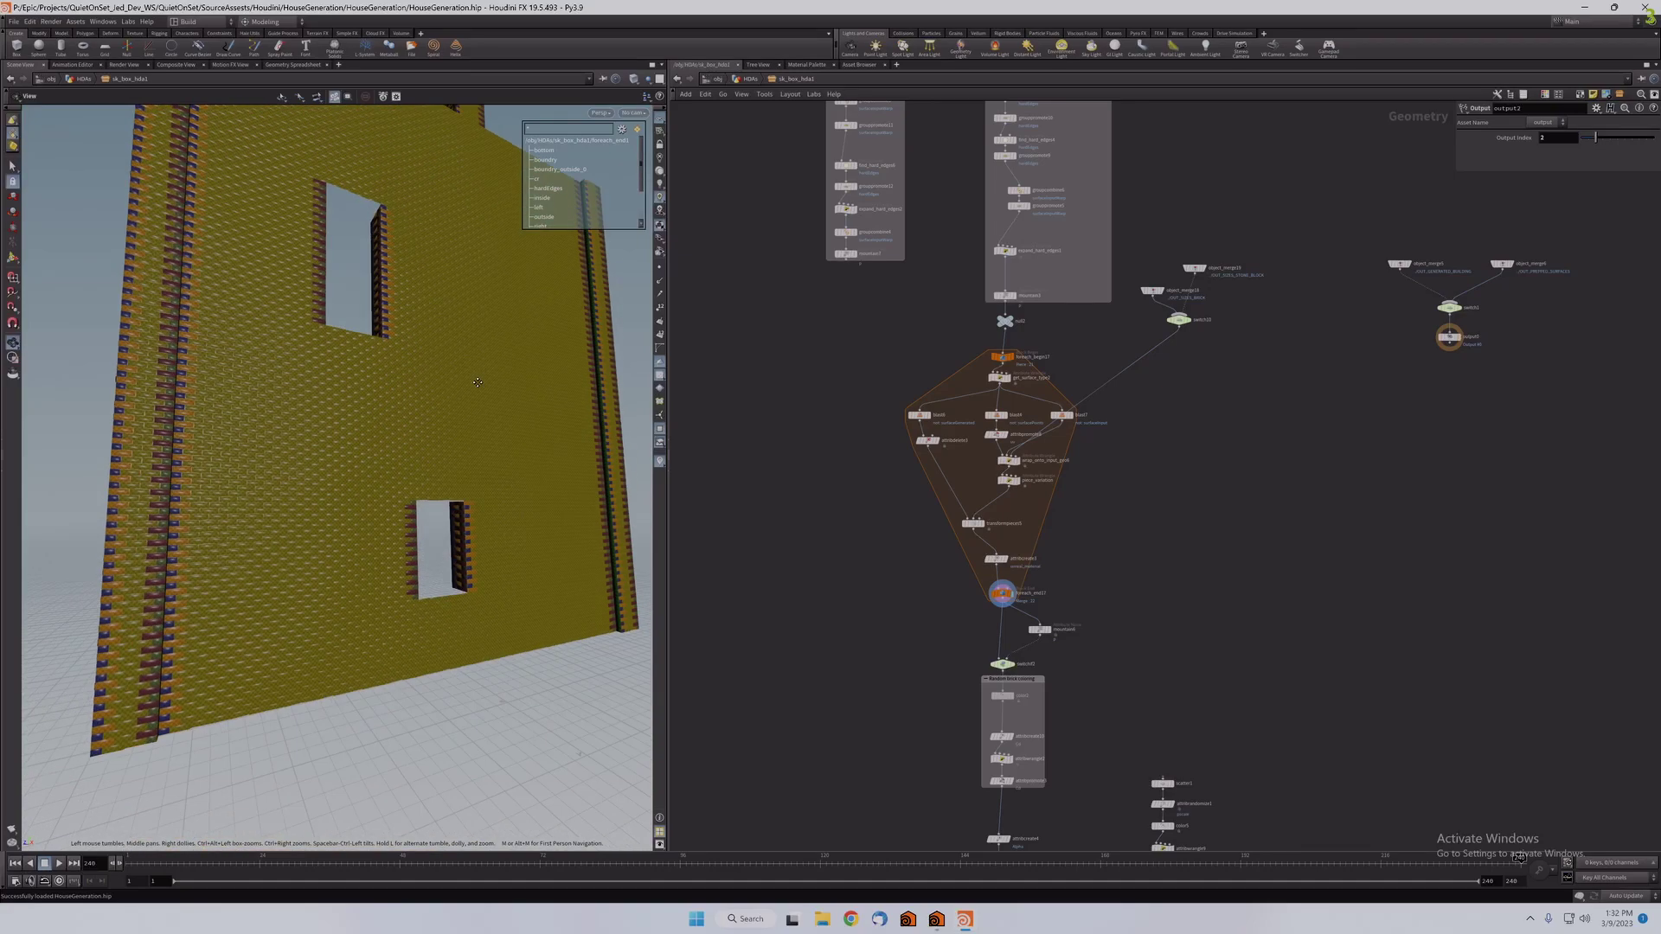
scroll(367, 427, down, 10)
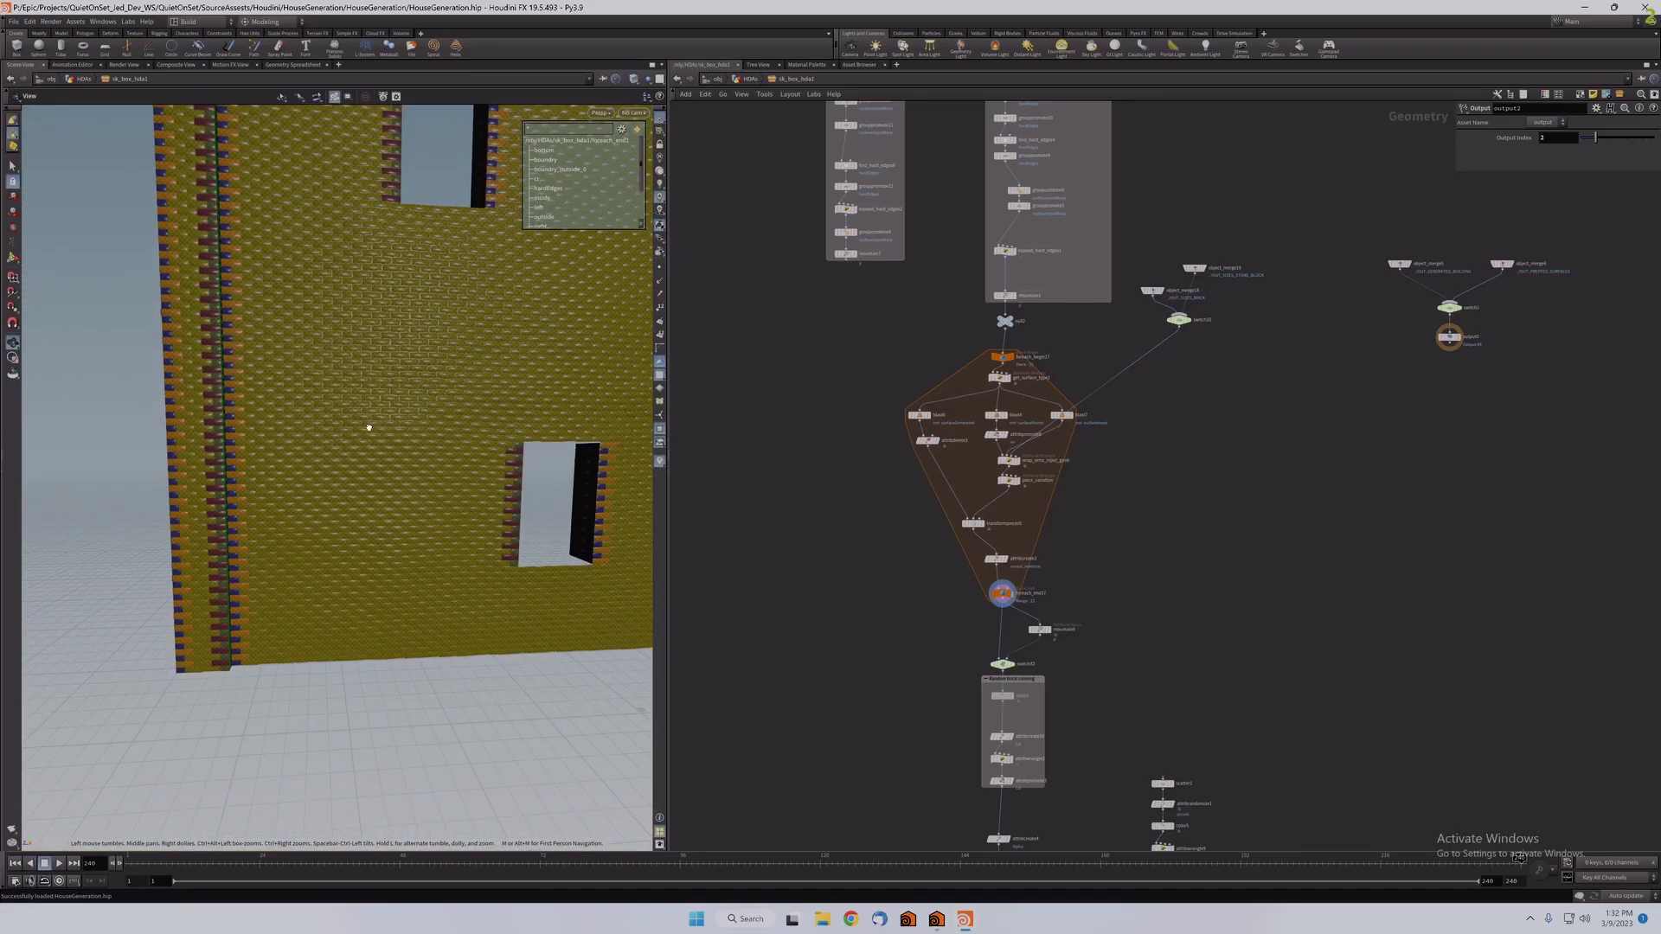
drag(367, 427, 355, 472)
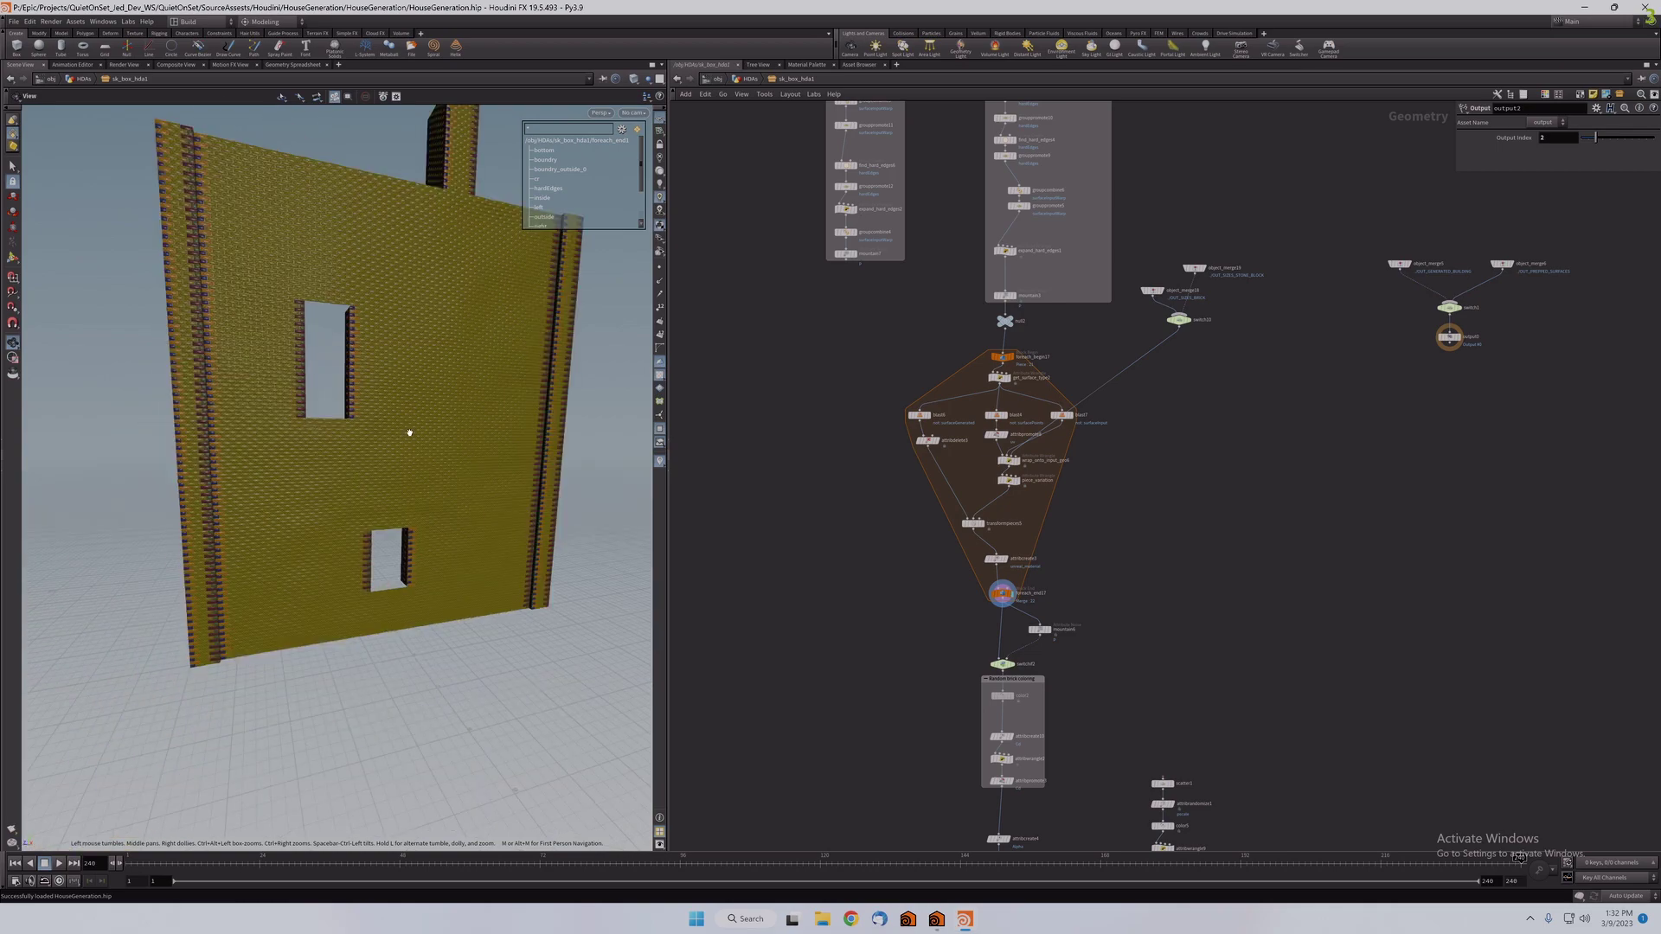
middle_drag(958, 541, 861, 256)
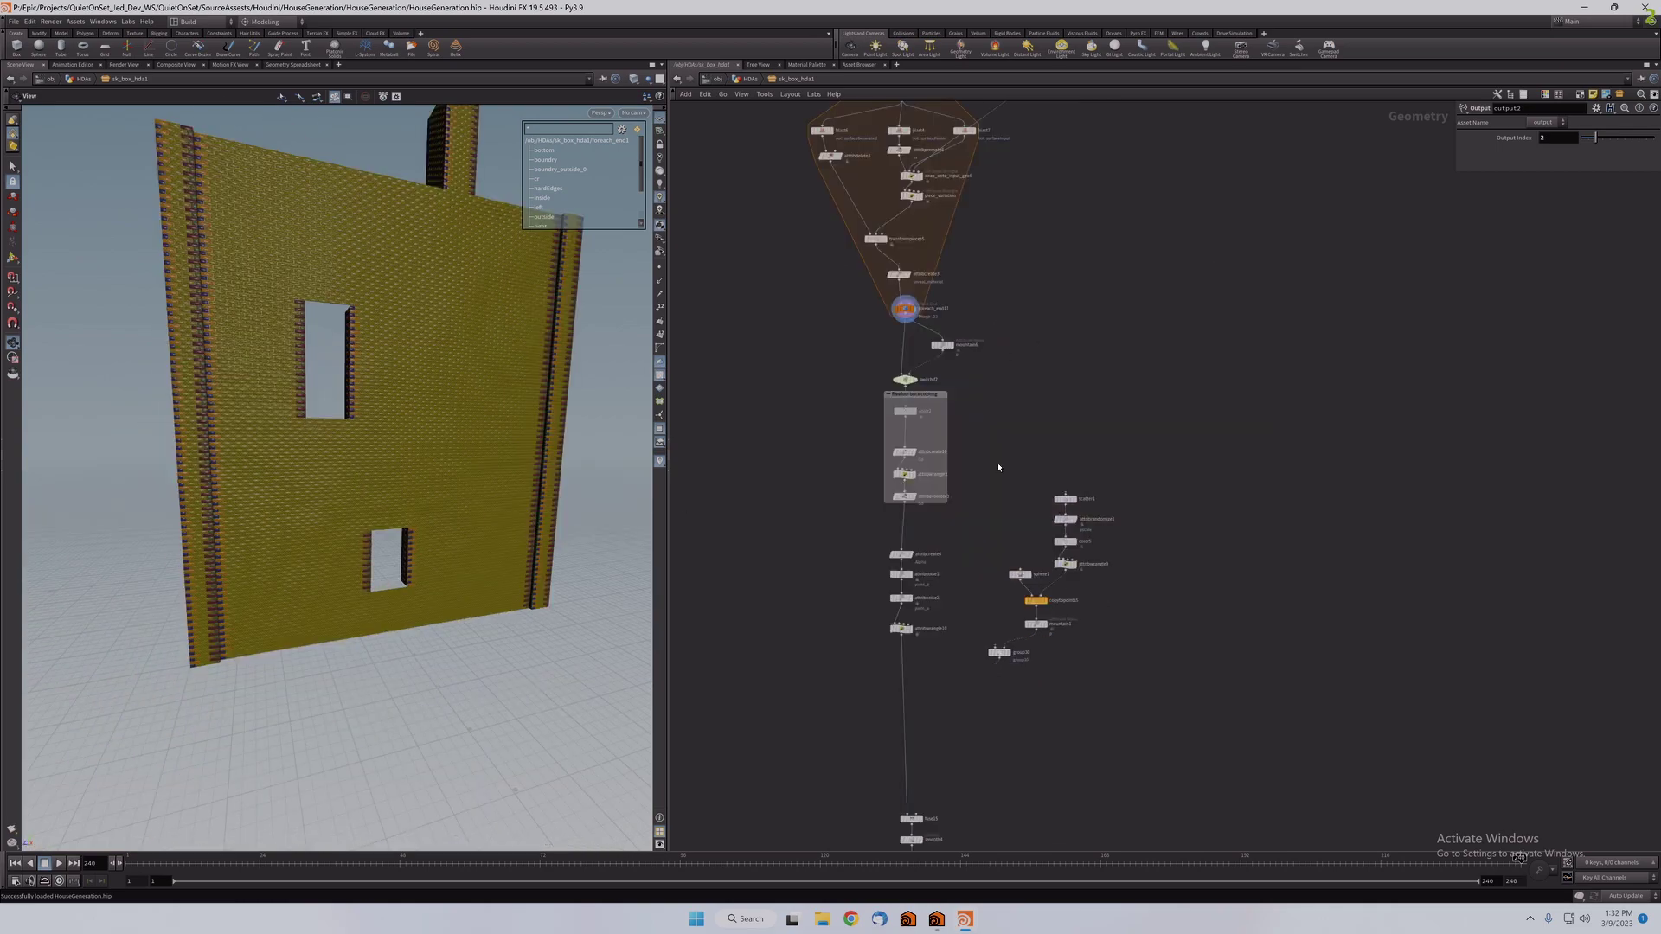
click(915, 499)
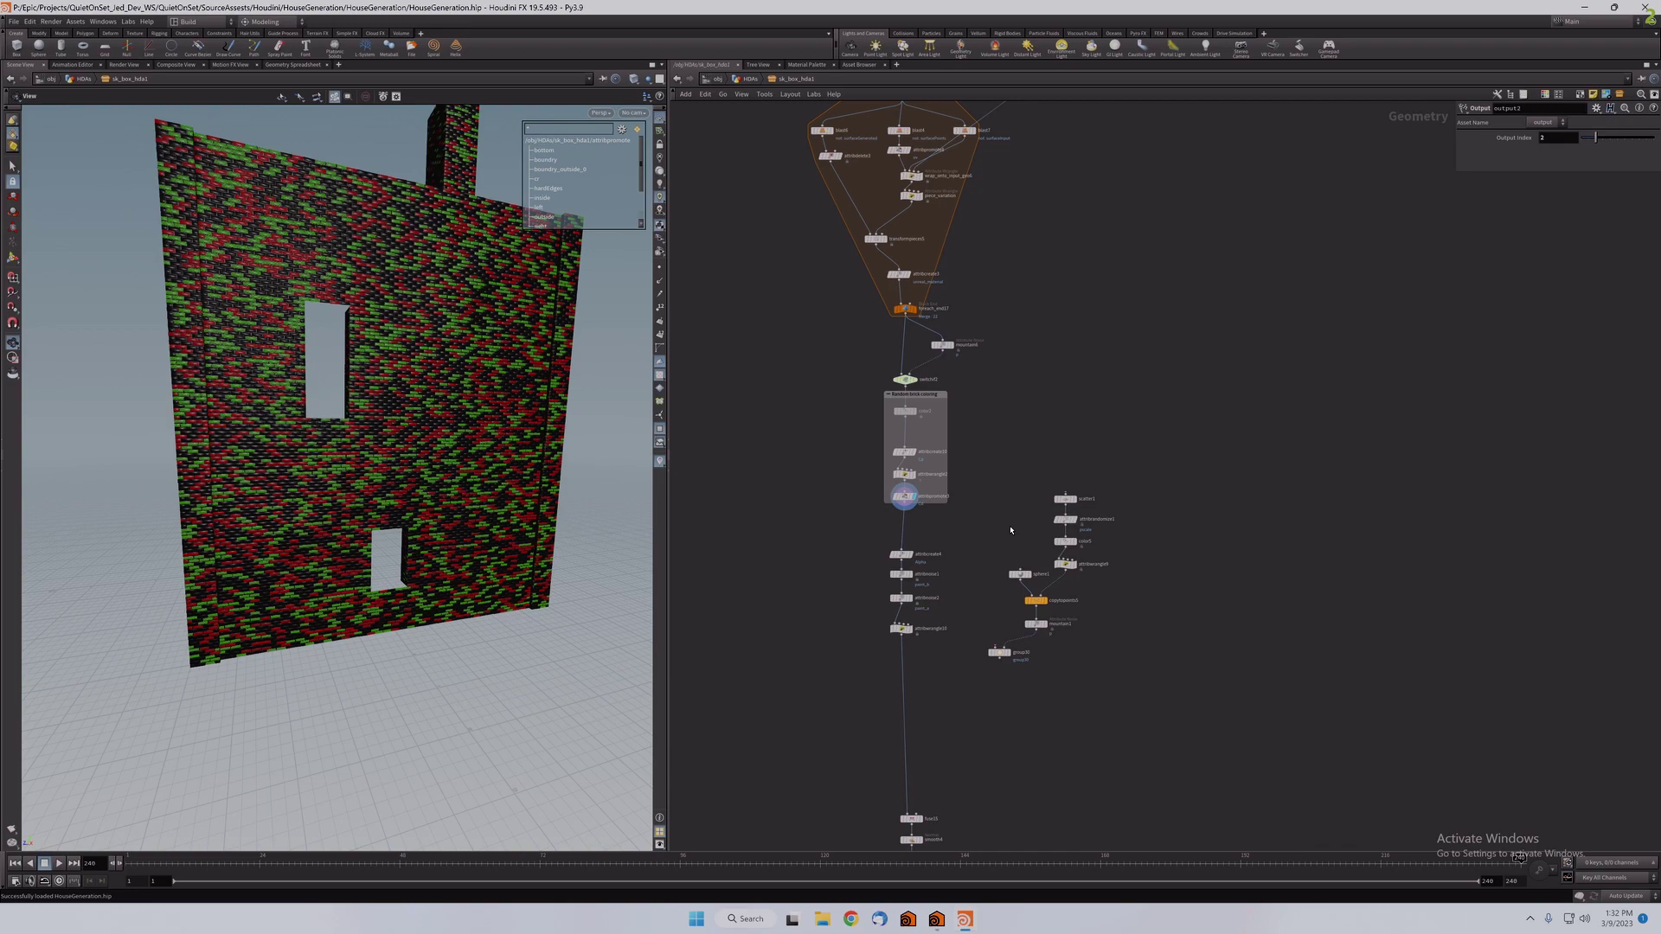
Step: Preview attribwrangle10's noise-masked colour pattern, framing nodes down to OUT_GENERATED_BUILDING
scroll(403, 427, up, 5)
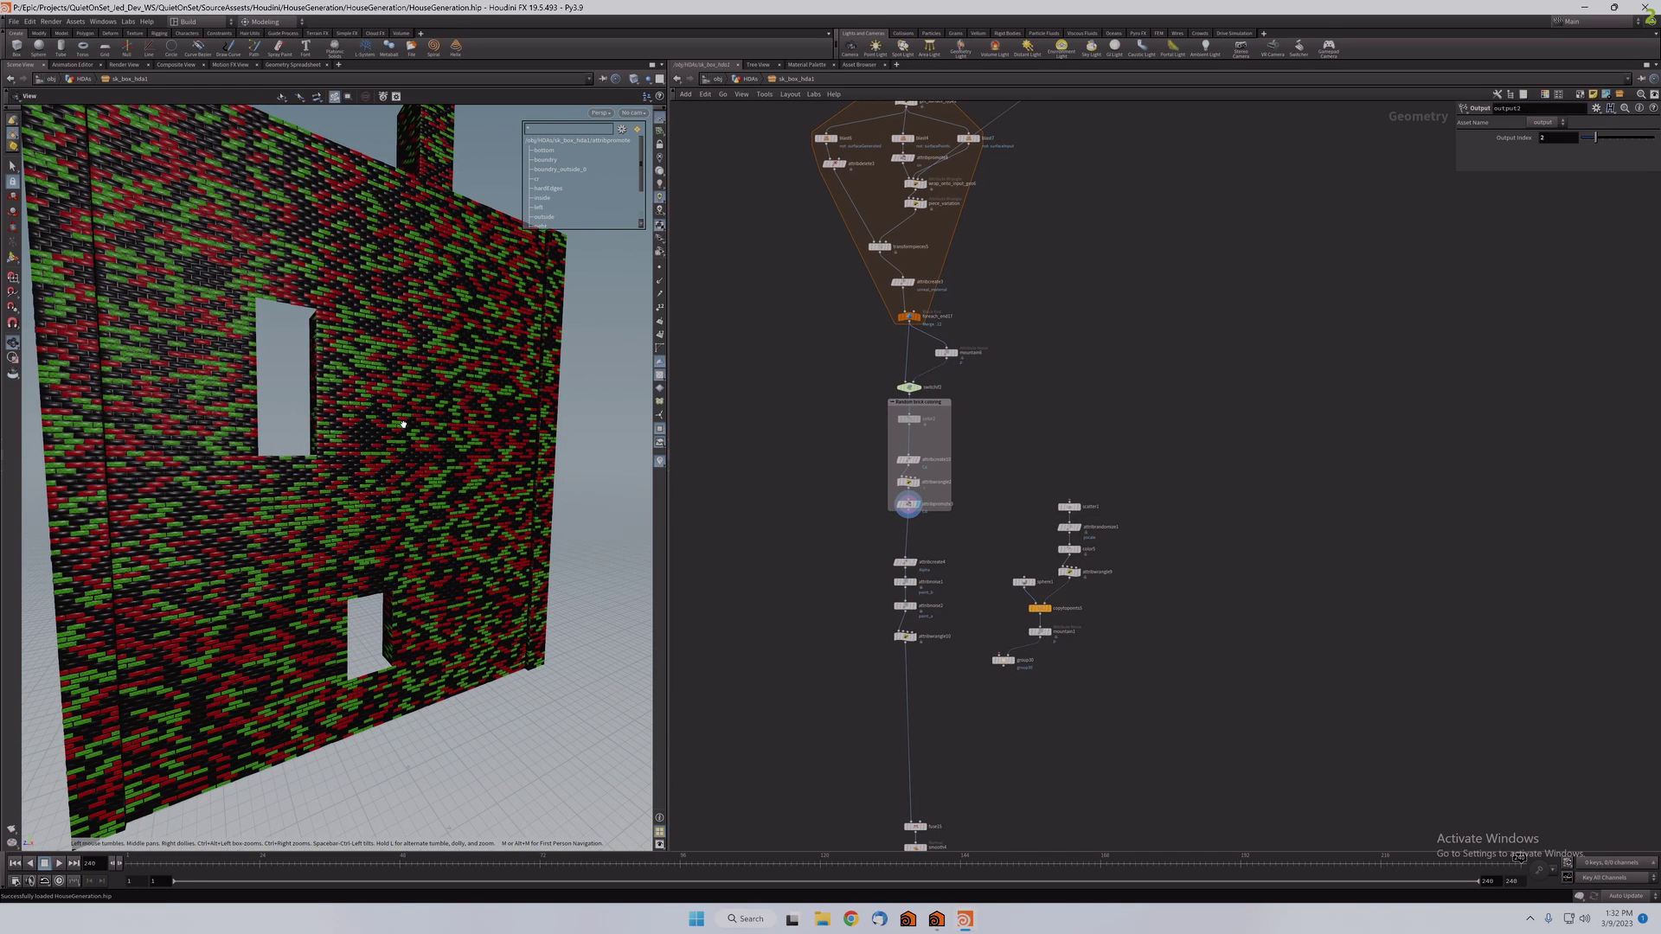
middle_drag(901, 513, 869, 482)
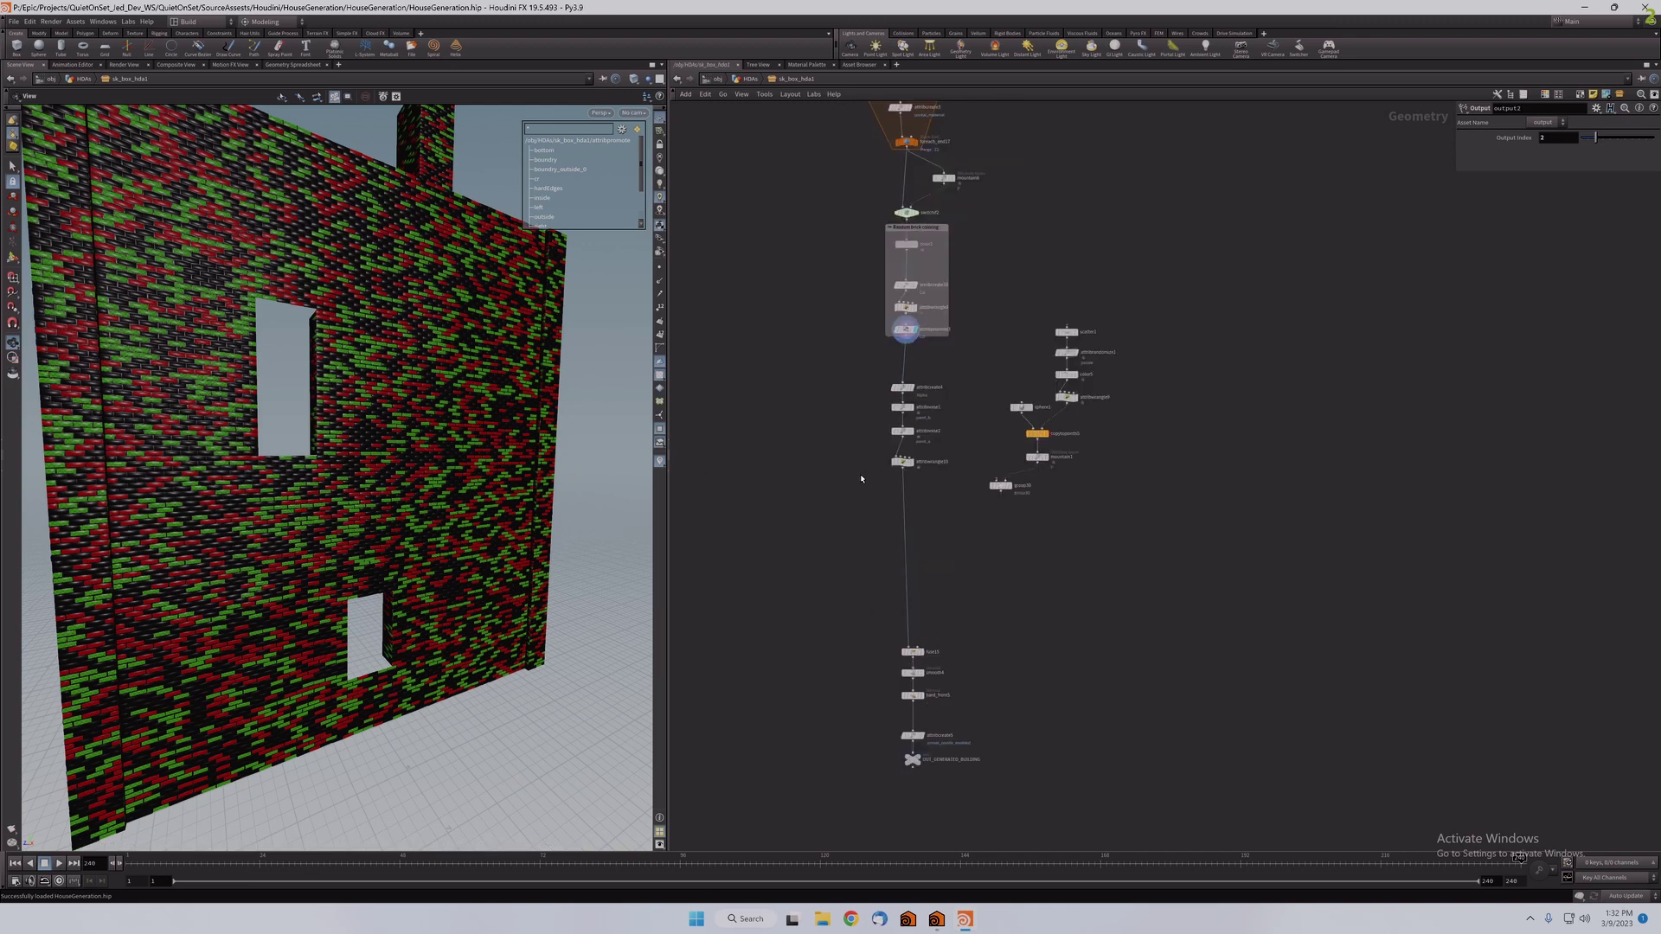
click(912, 469)
scroll(432, 415, down, 3)
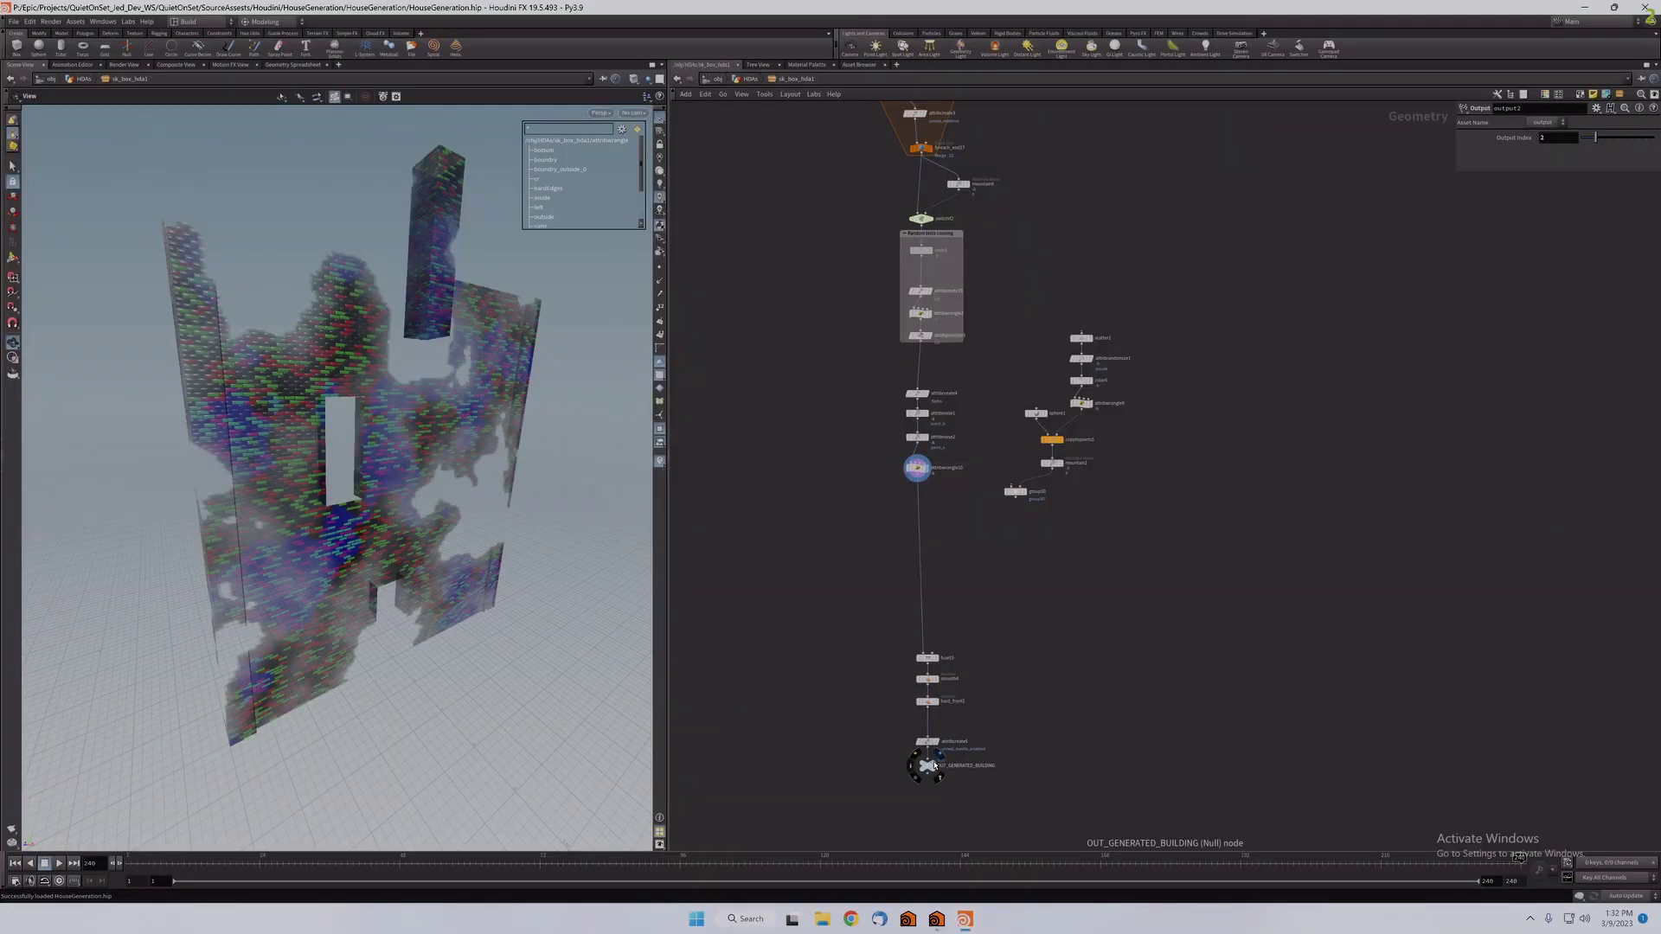
scroll(848, 682, up, 5)
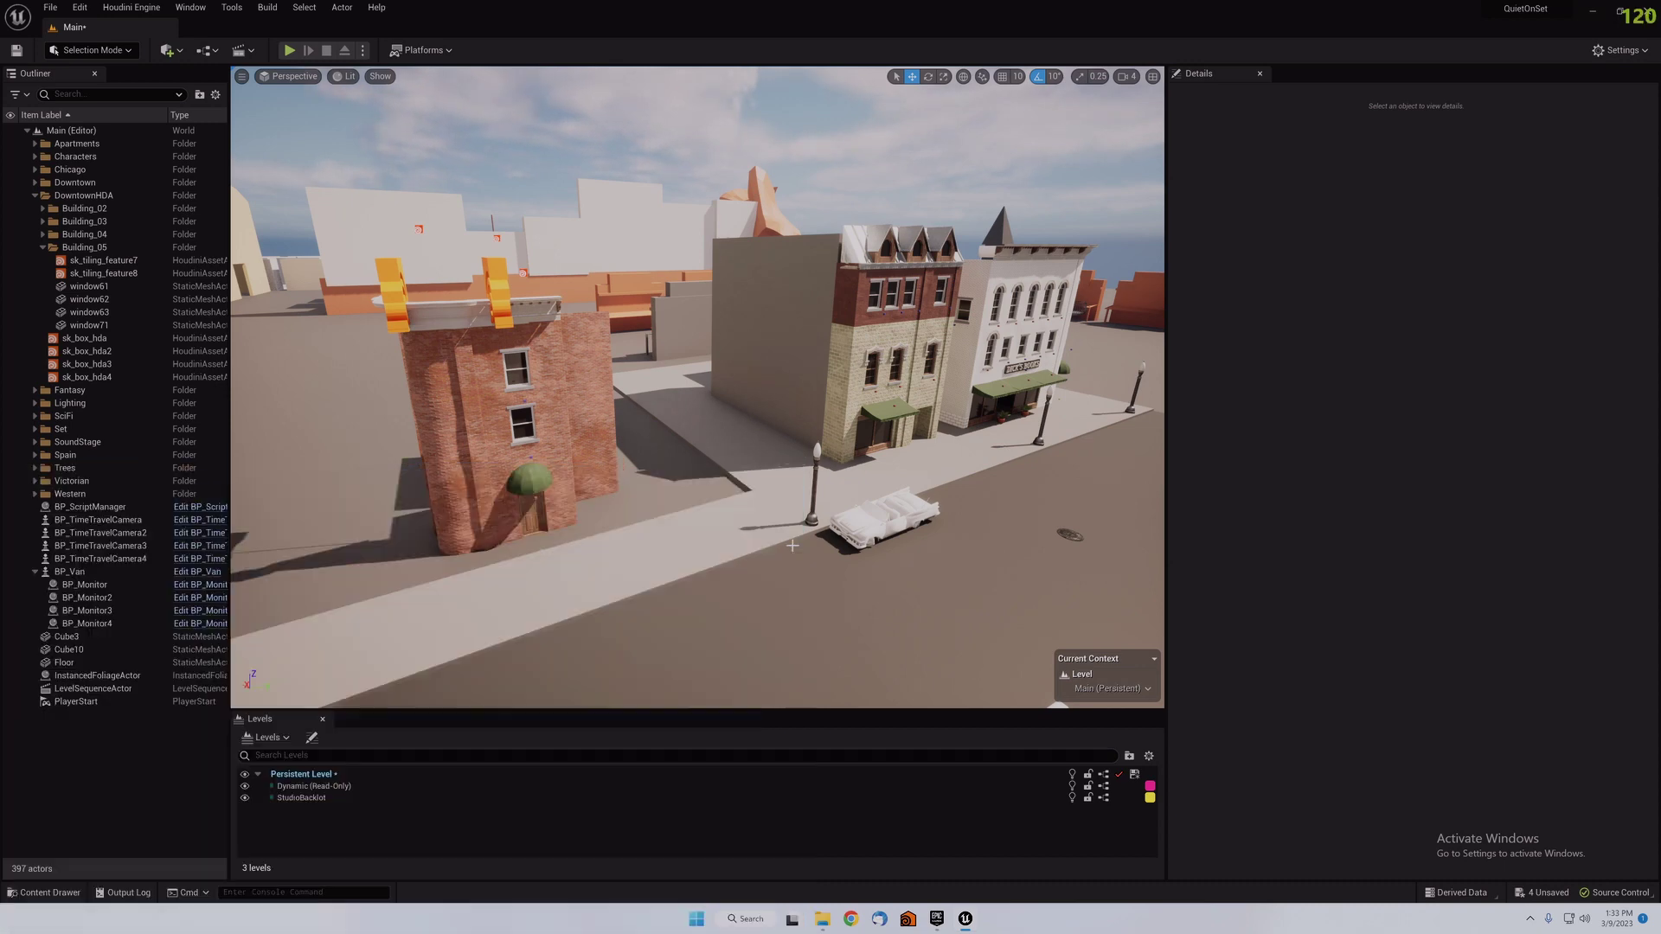
Step: Select the brick building sk_box_hda4 and scroll its Details to the Houdini parameters
right_drag(636, 471, 607, 426)
click(608, 426)
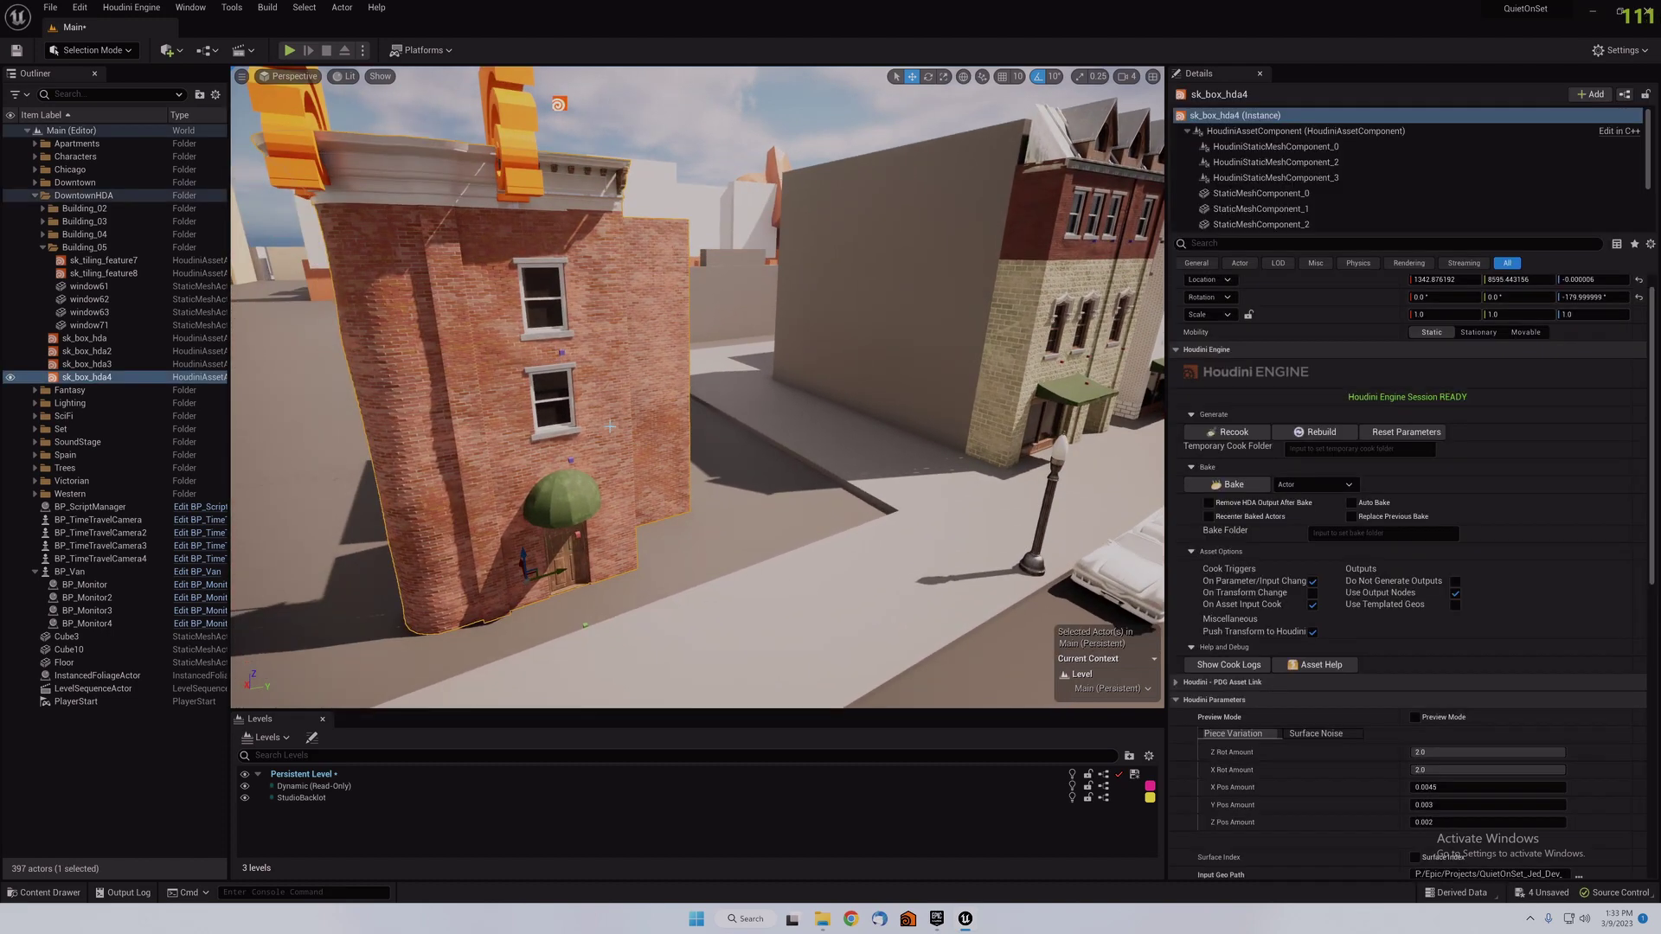
scroll(1311, 575, down, 5)
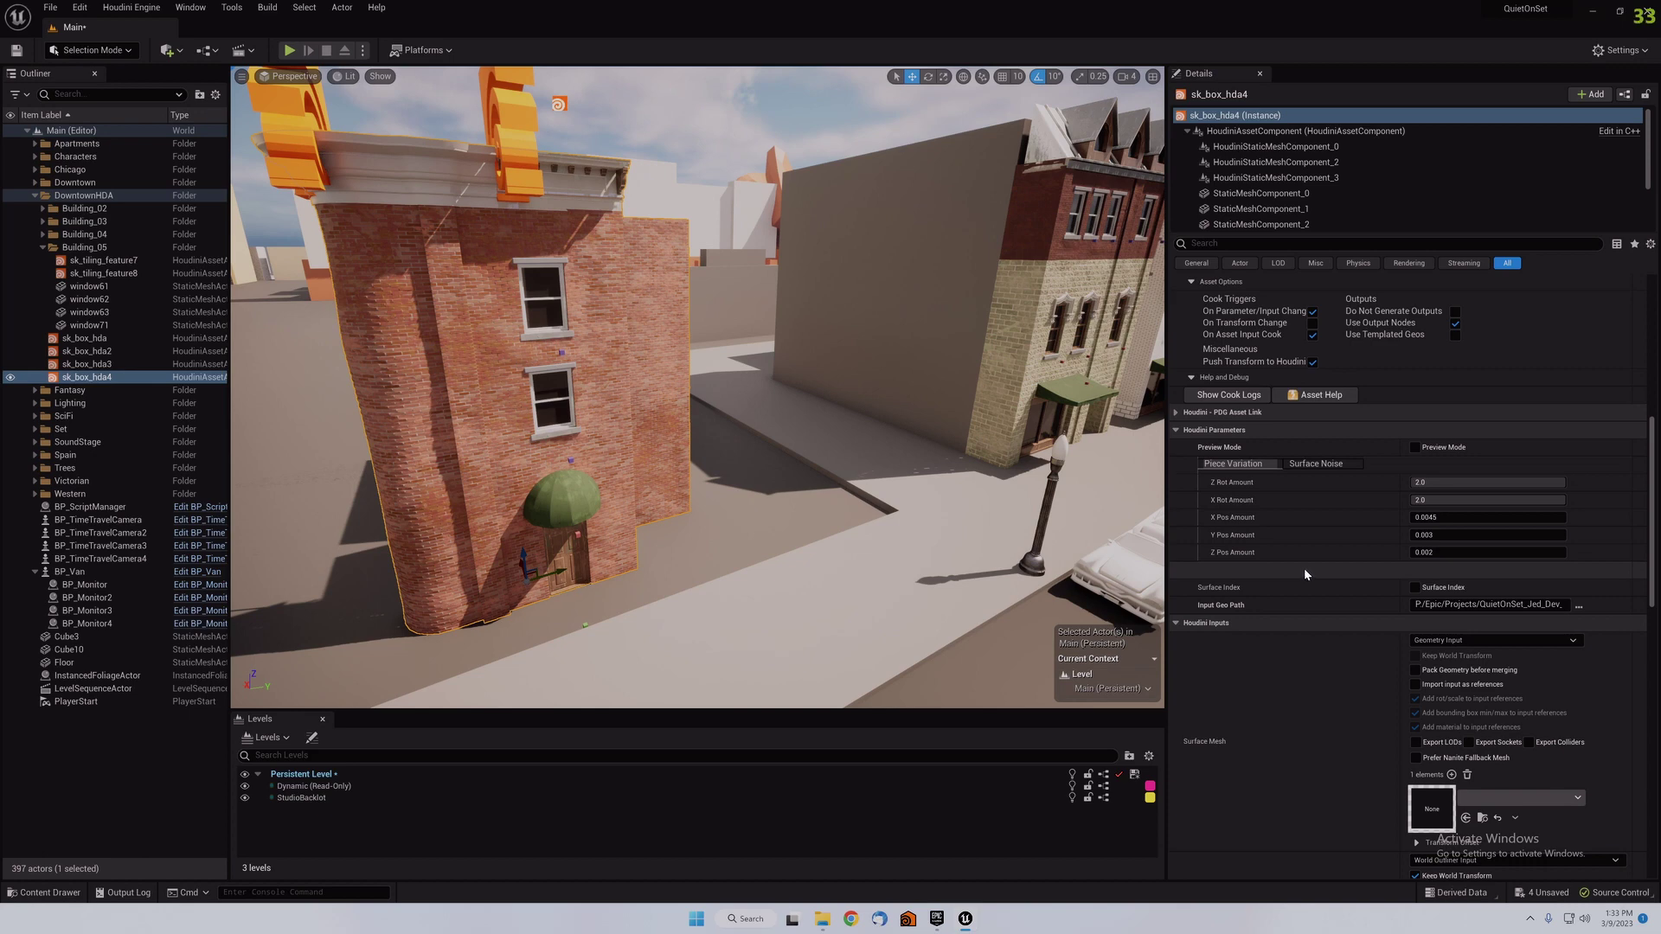